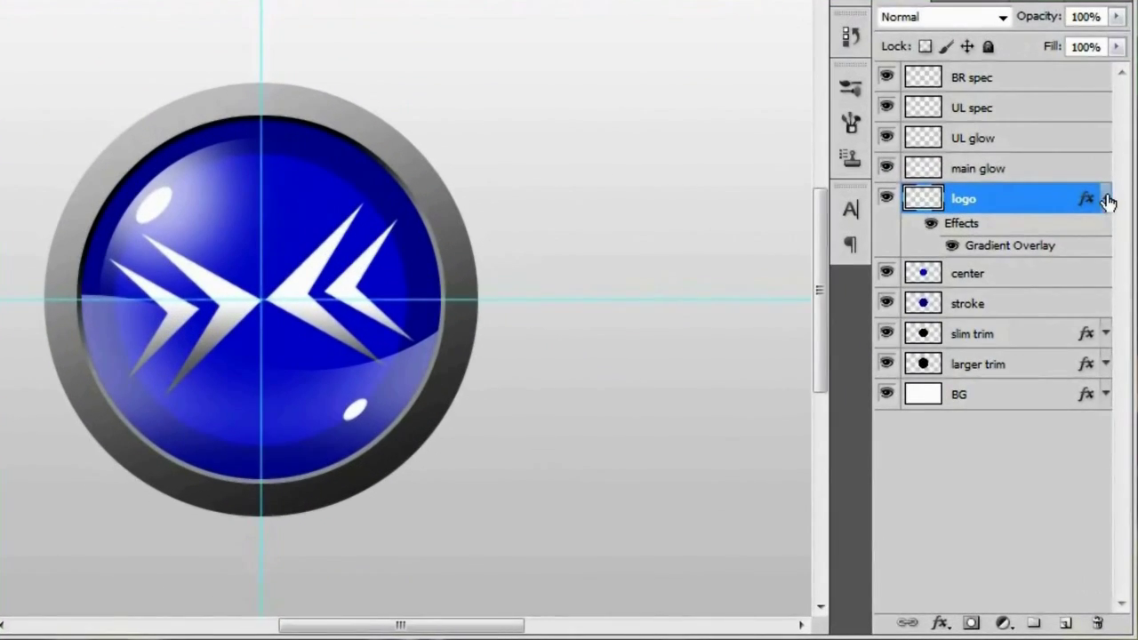
Add a new empty layer above BR spec and rename it 'cross glow'
left_click(1108, 199)
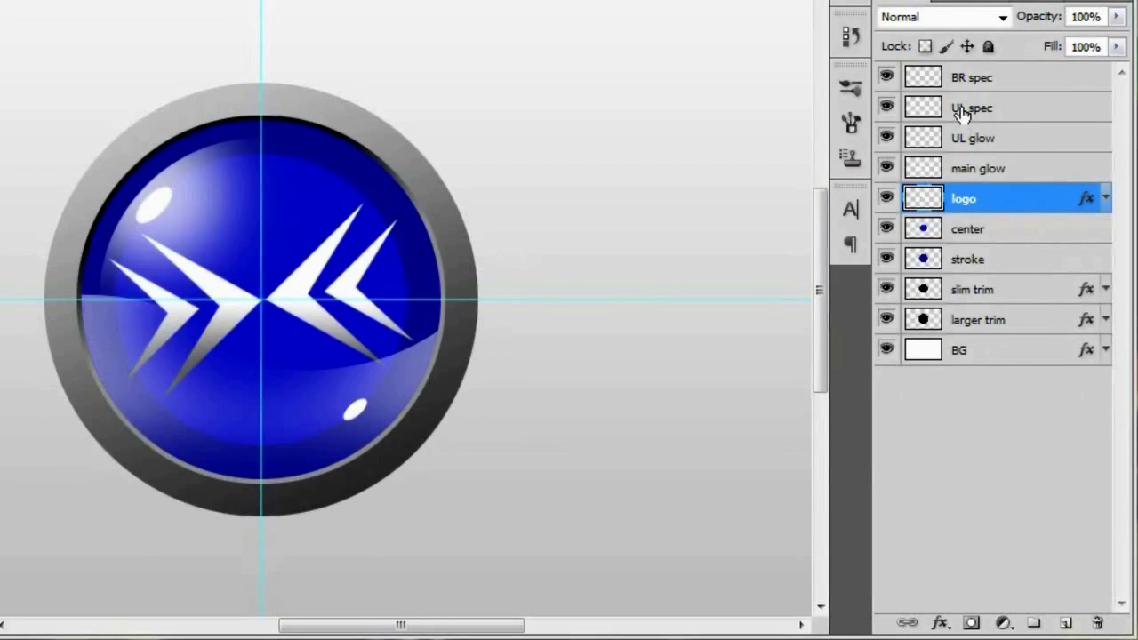
left_click(998, 86)
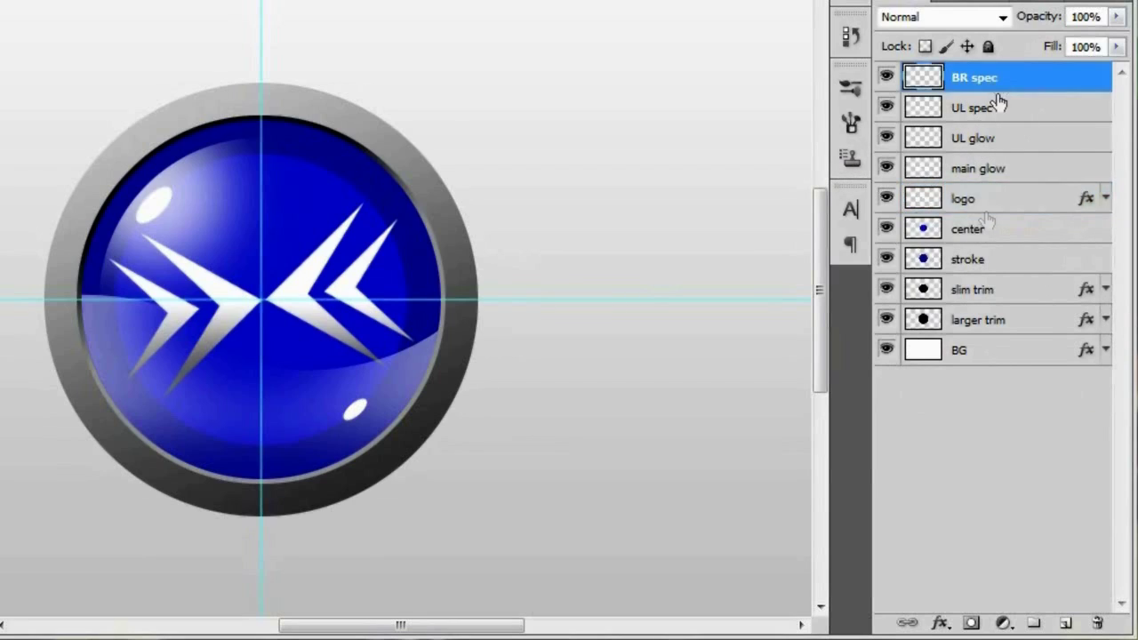
left_click(1066, 625)
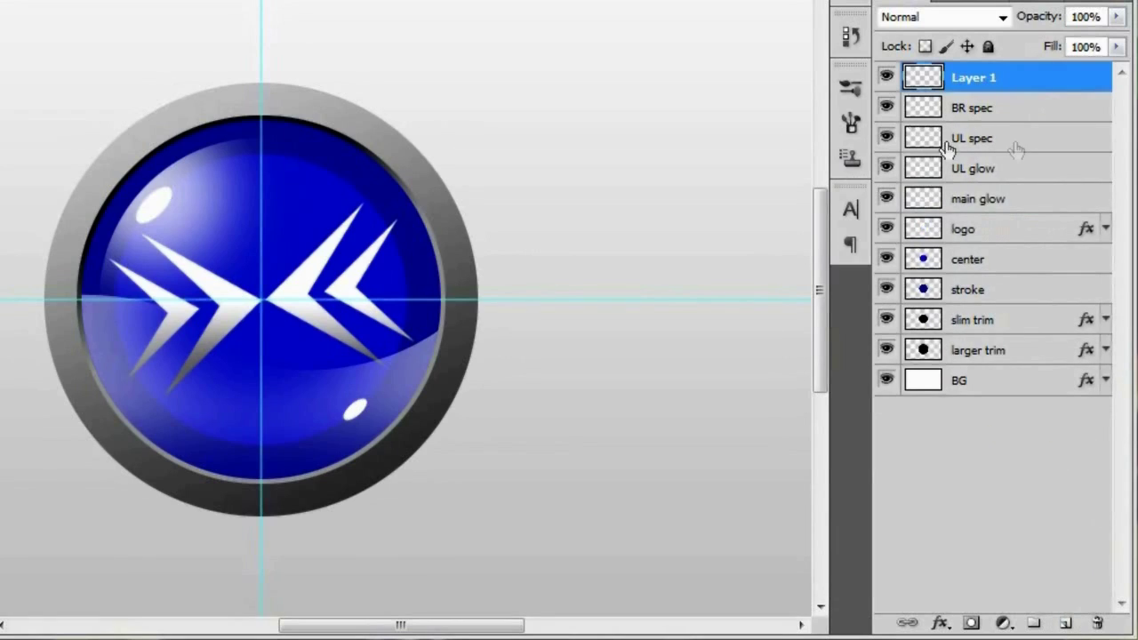
double_click(980, 78)
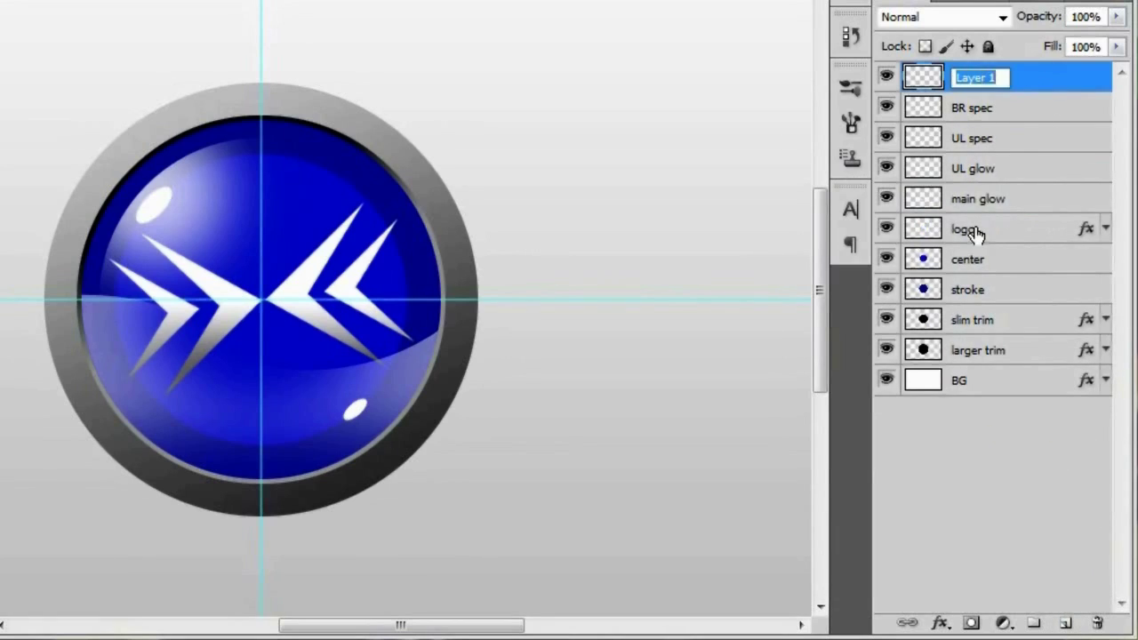
type("cross glow")
key("Return")
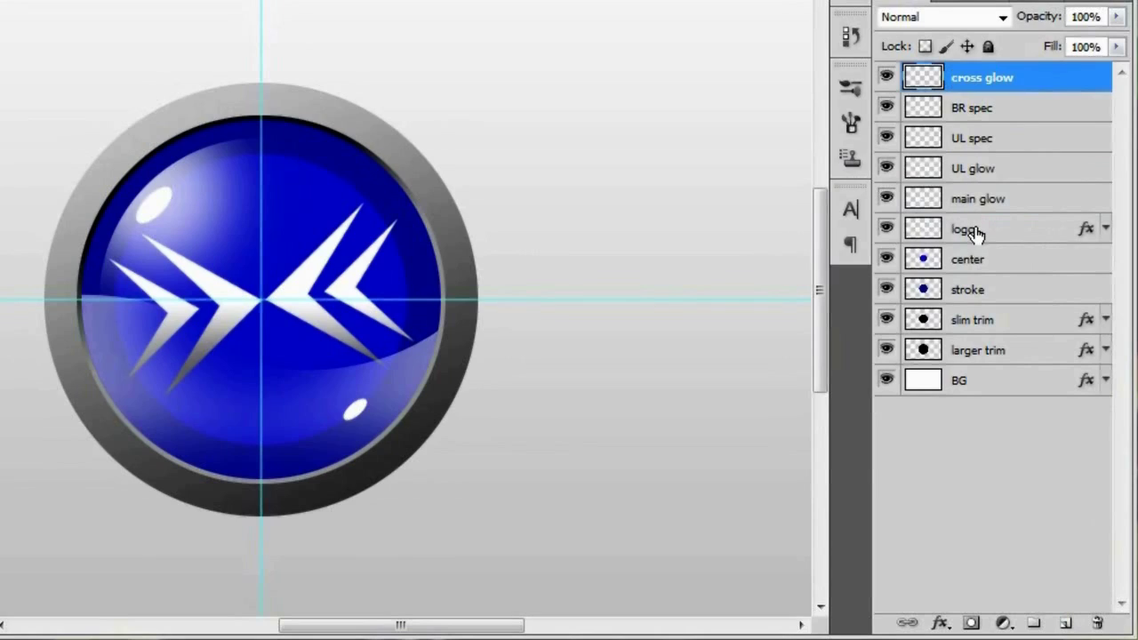
Fill the button's centre circle with white on the cross glow layer, then deselect
left_click(925, 263, "ctrl")
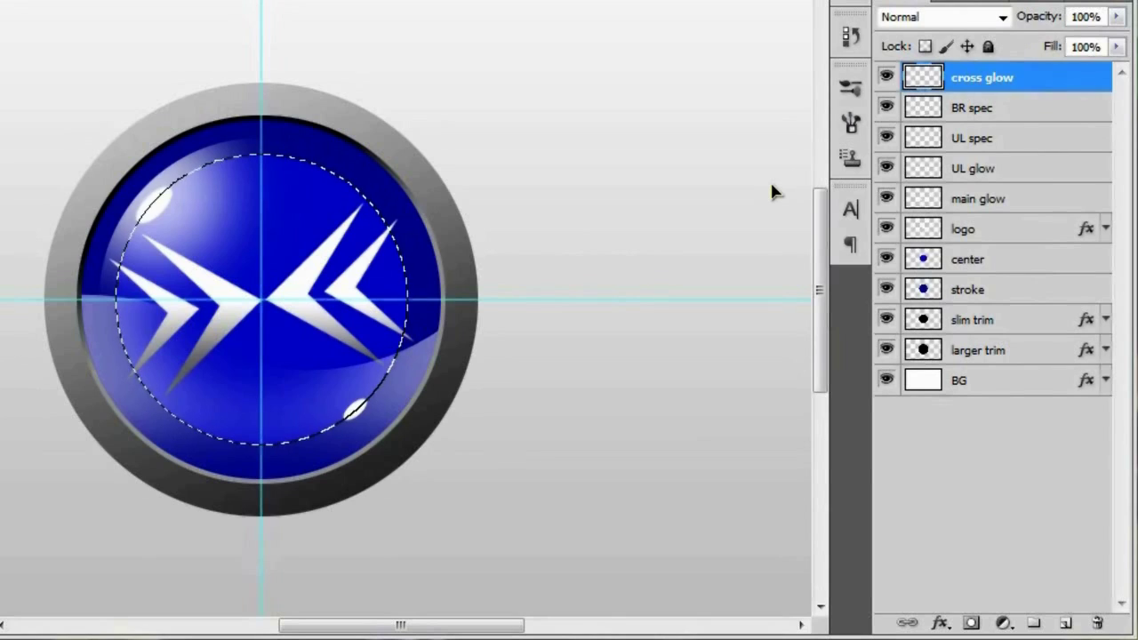
key("shift+F5")
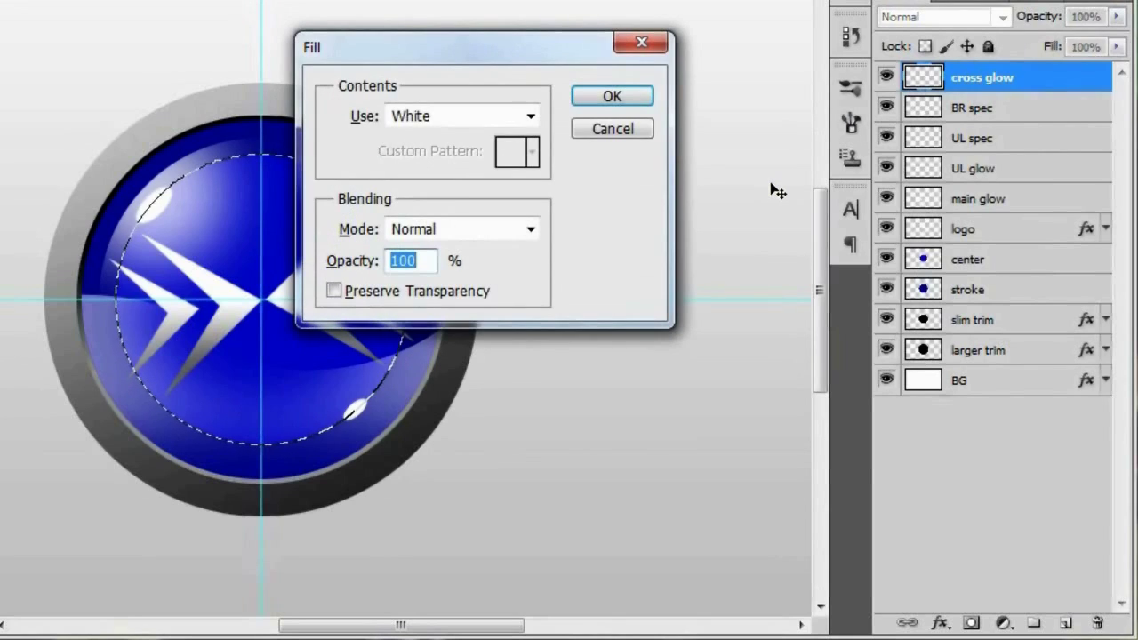
left_click(614, 100)
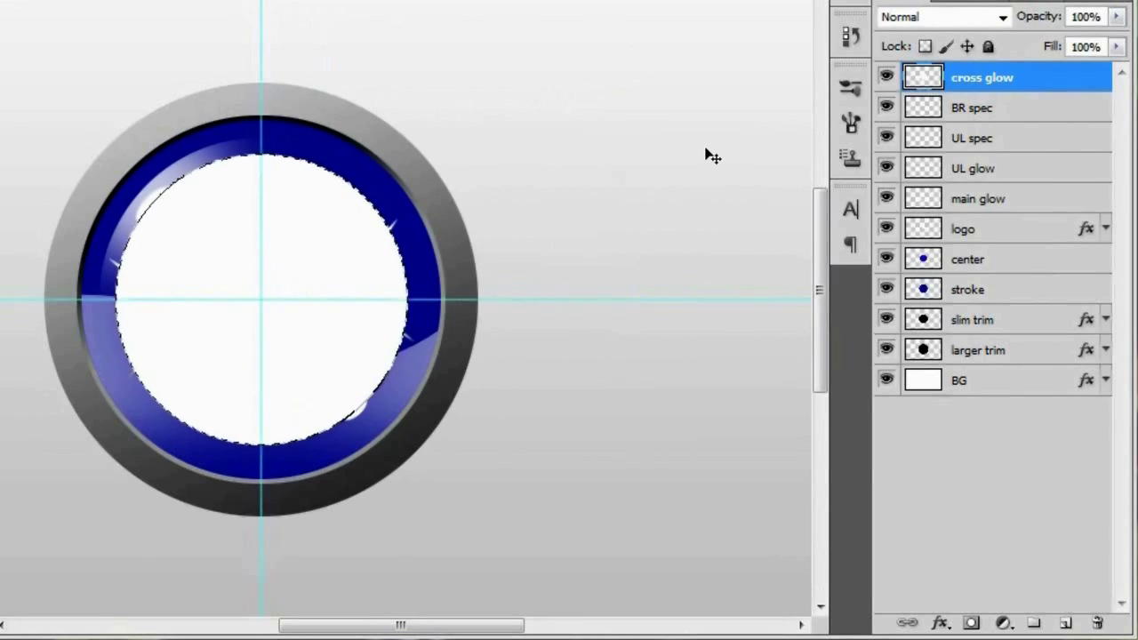
key("ctrl+d")
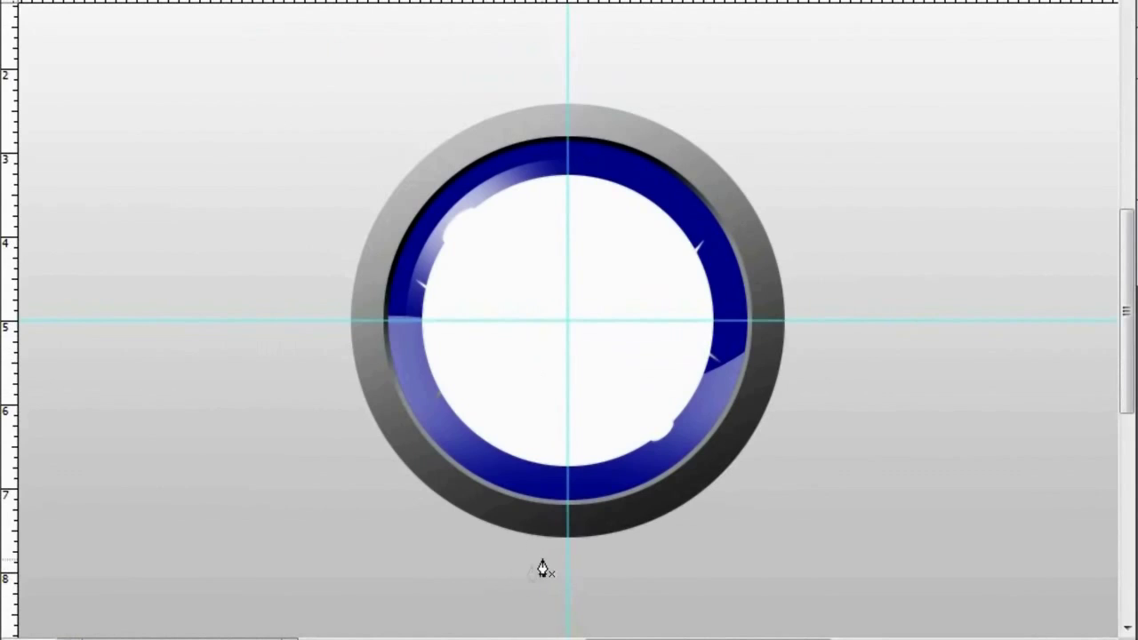
Draw a closed four-point crossed Pen path running diagonally across the button
left_click(508, 567)
left_click(651, 96)
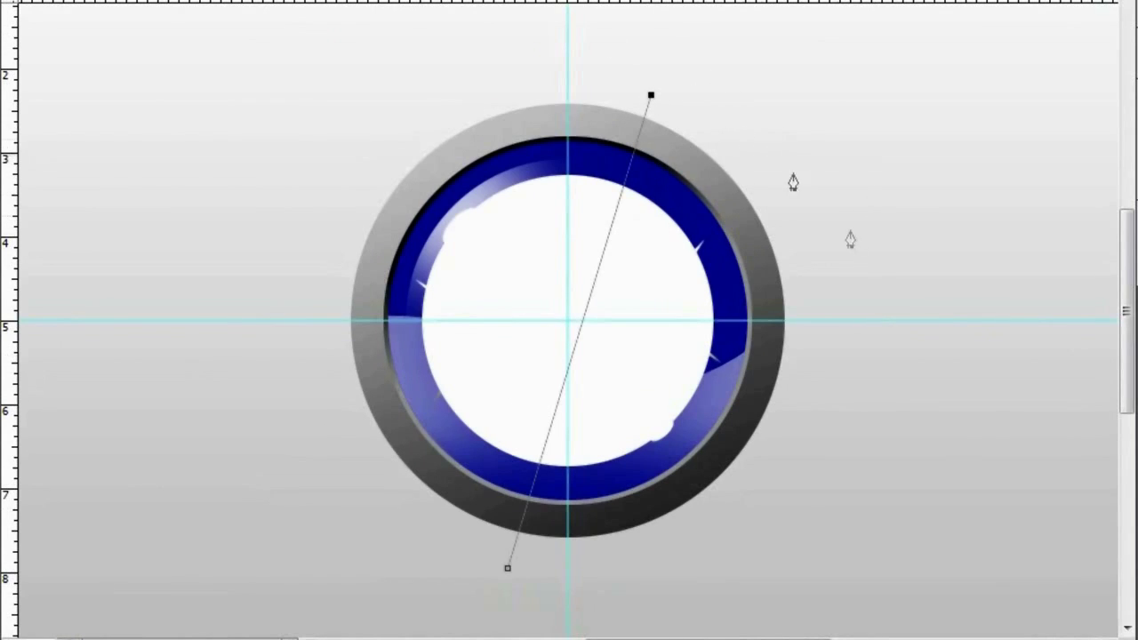
left_click(827, 206)
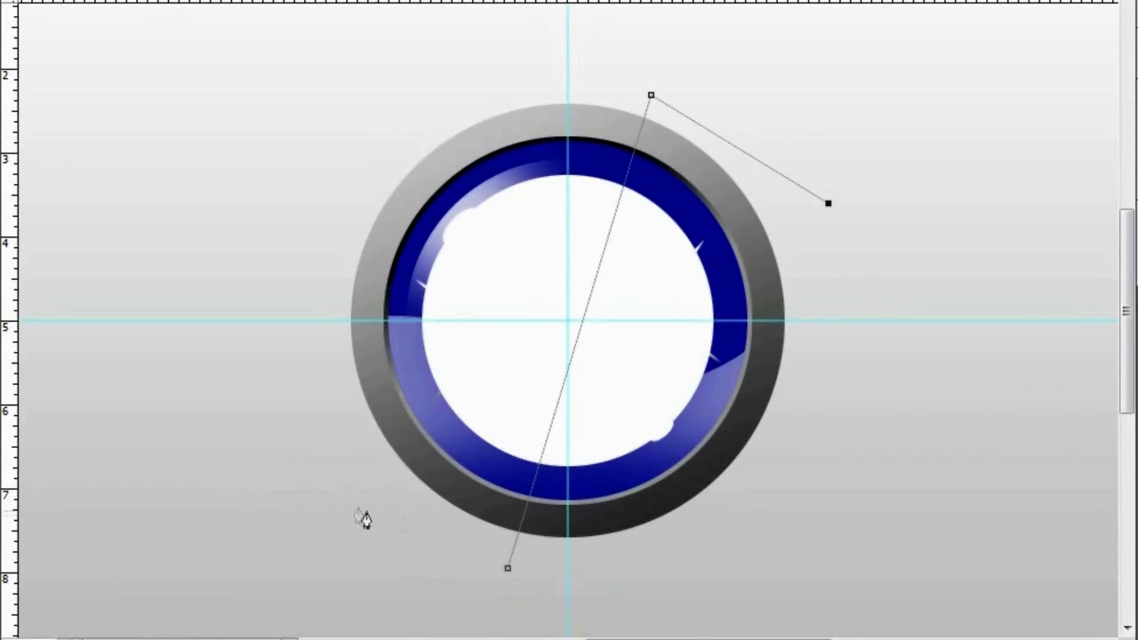
left_click(322, 481)
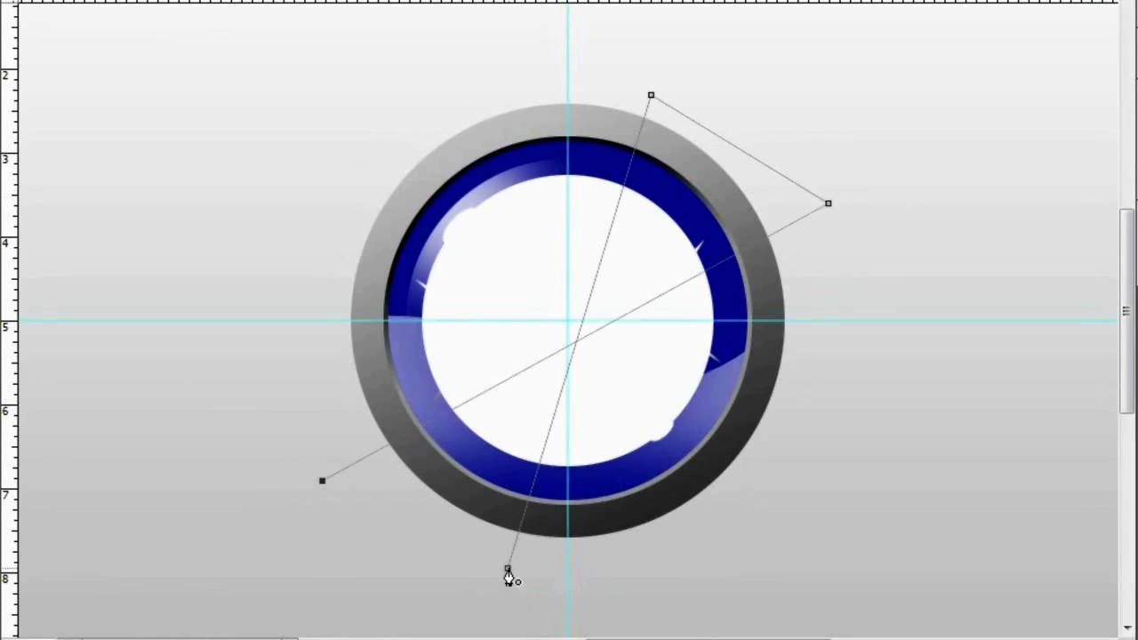
left_click(507, 570)
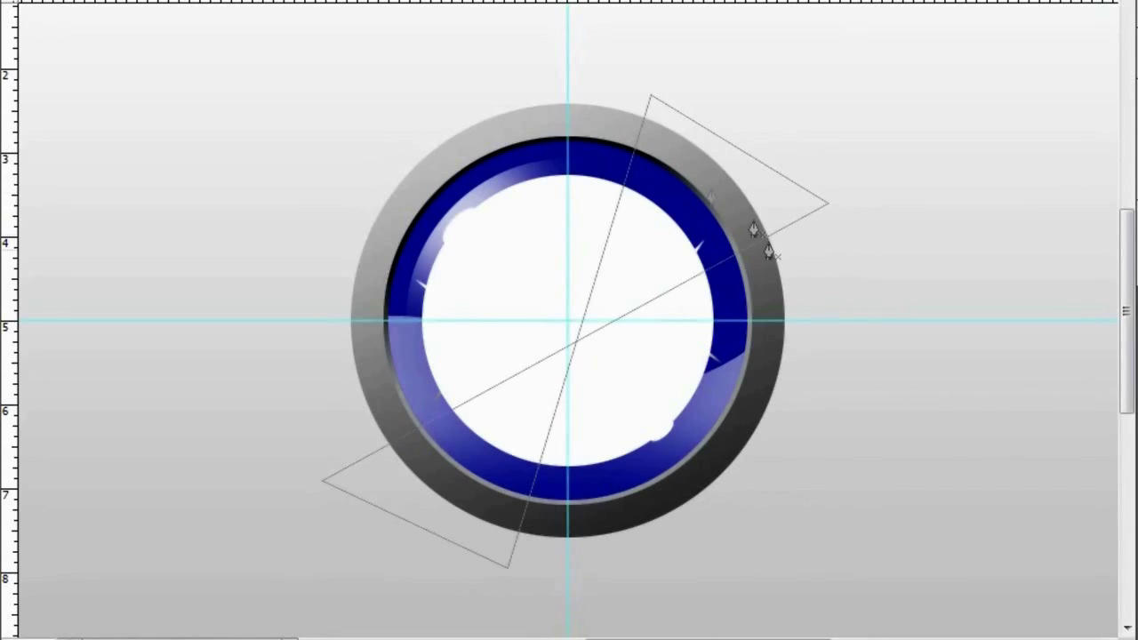
Make a selection from the bow-tie path with a Feather Radius of 0
right_click(910, 222)
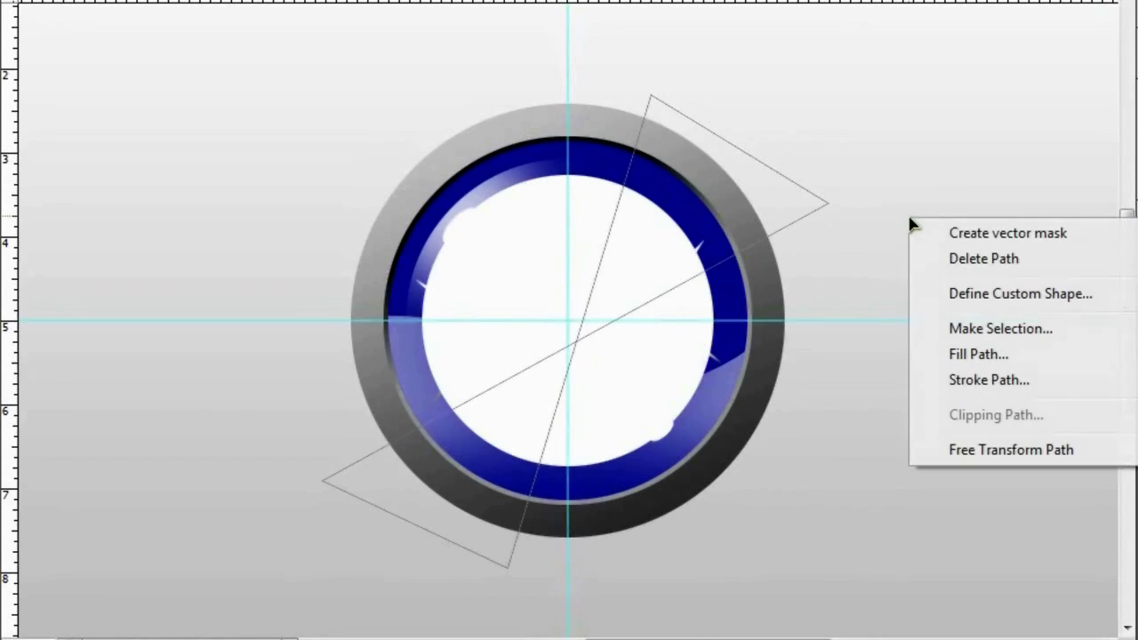
left_click(1058, 328)
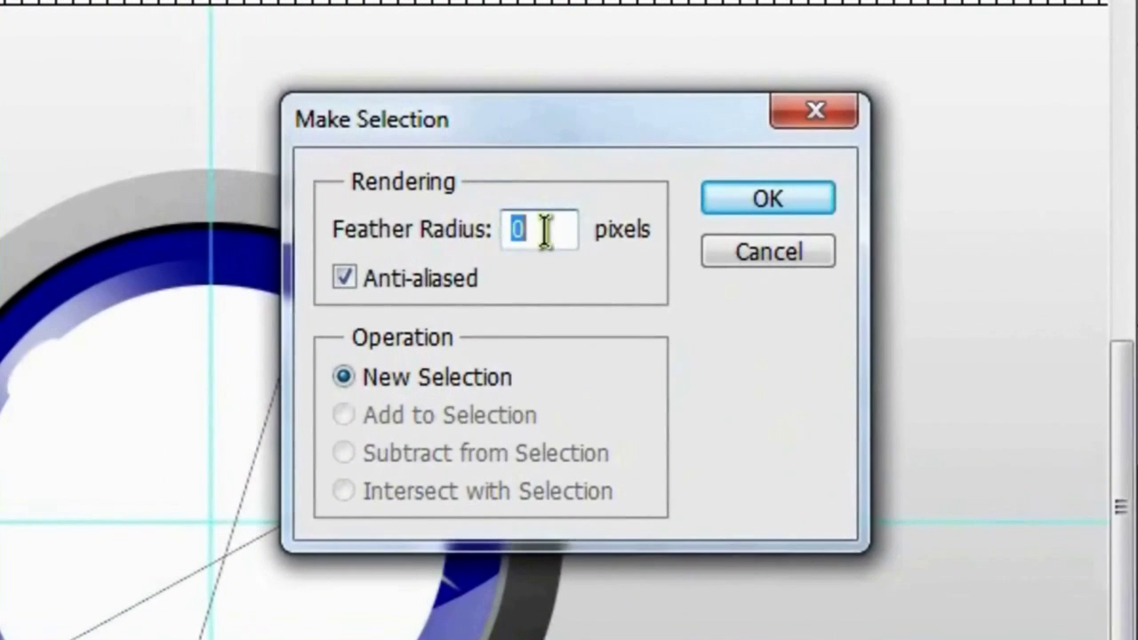
left_click(546, 232)
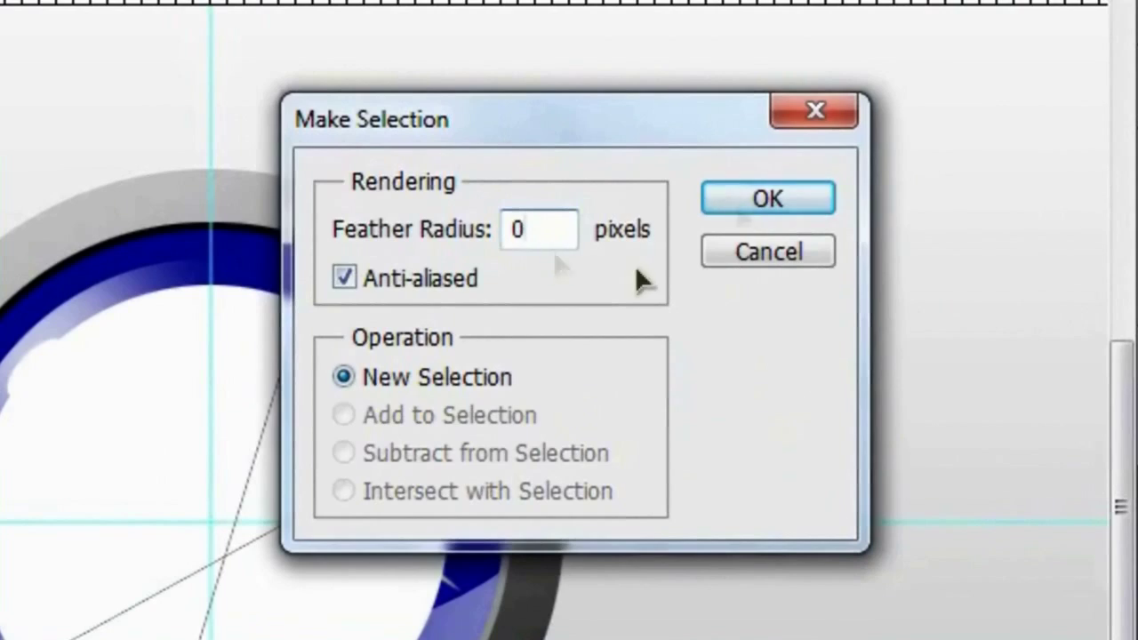
left_click(772, 203)
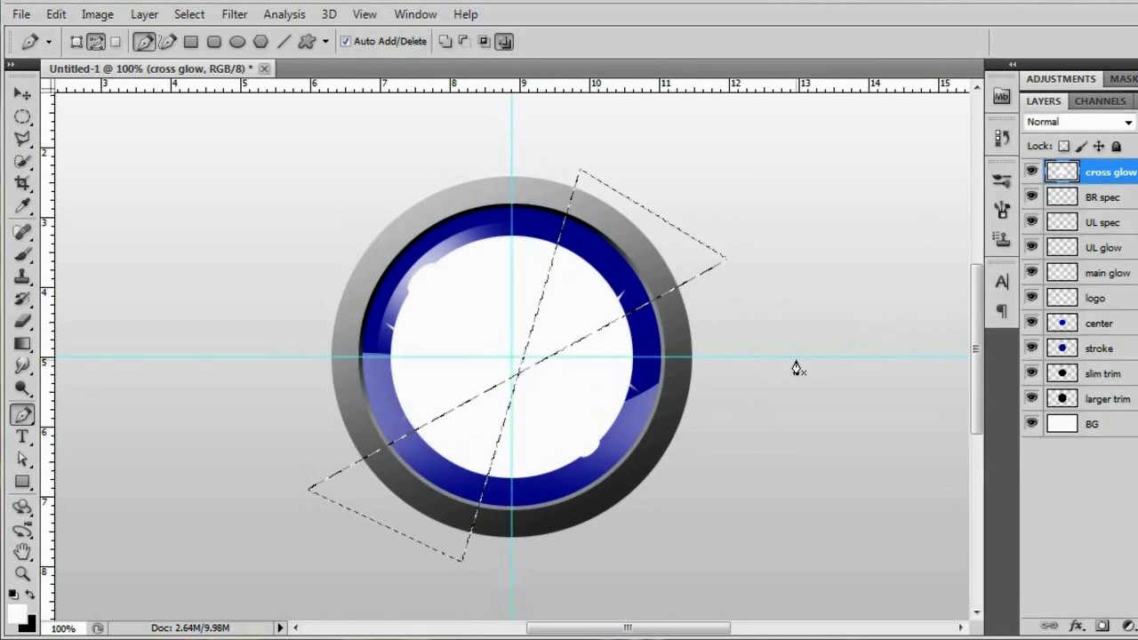
Invert the selection and delete the white fill outside the bow-tie shape
left_click(189, 14)
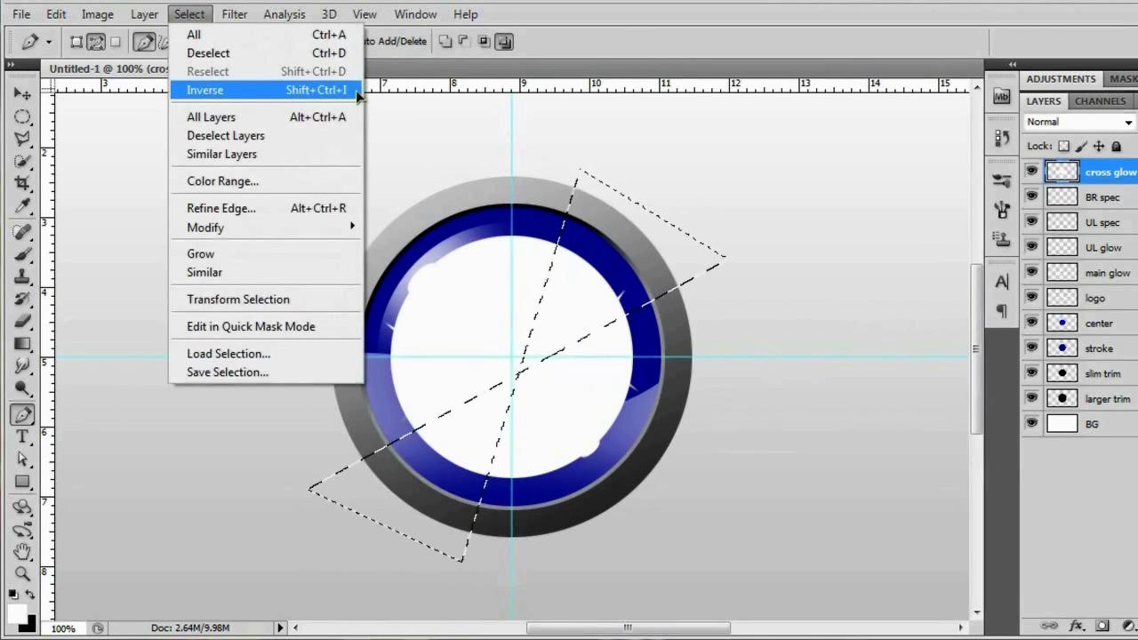
left_click(194, 93)
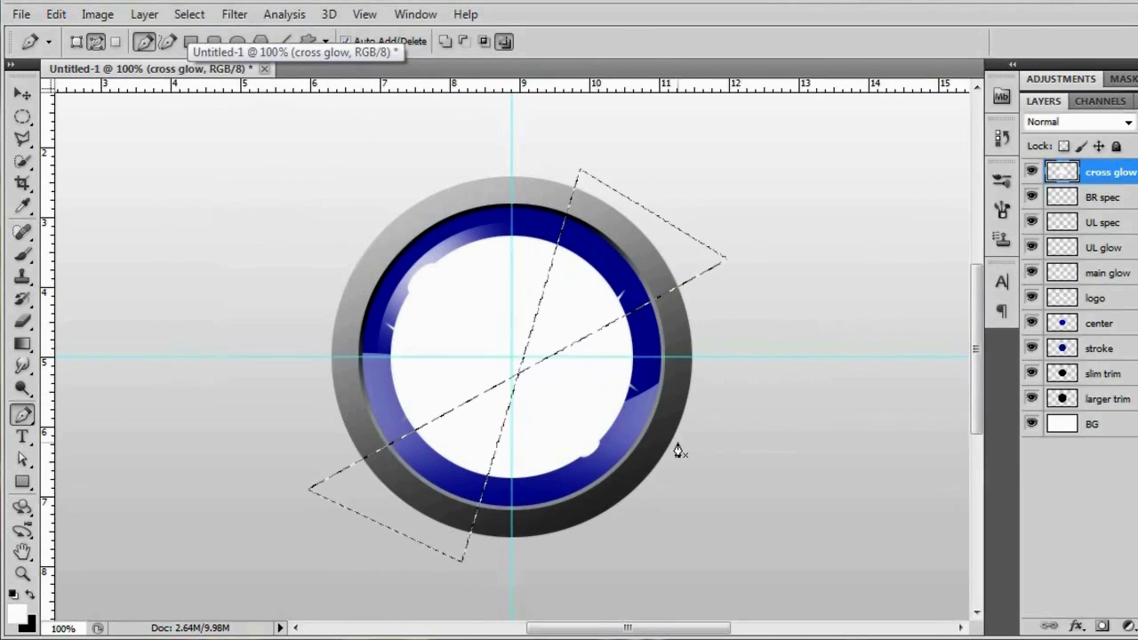
key("Delete")
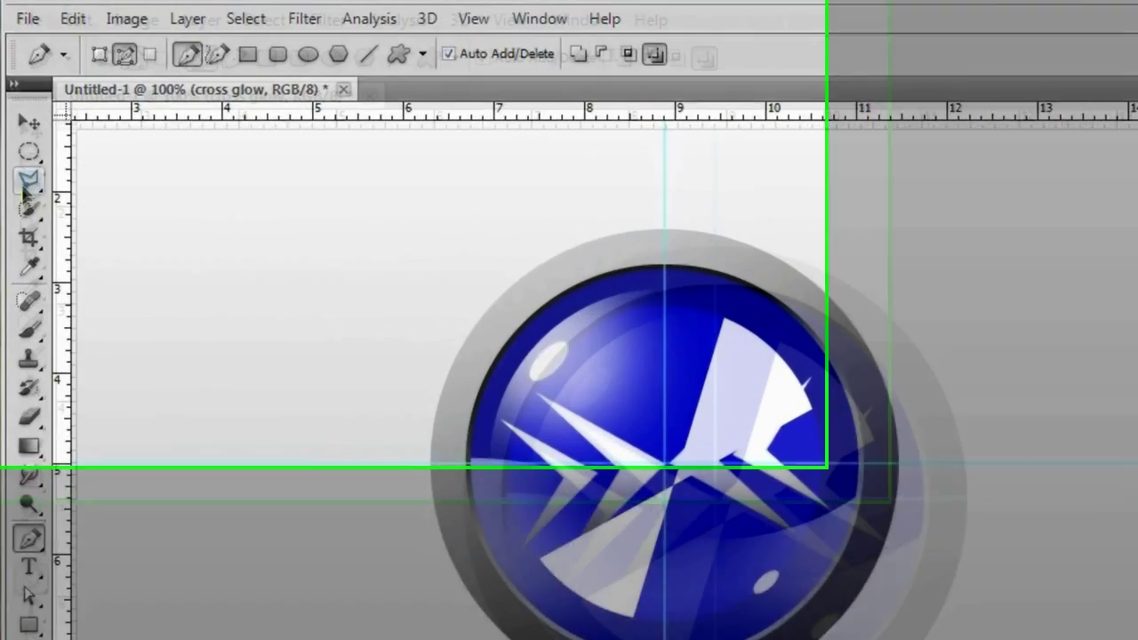
left_click(22, 116)
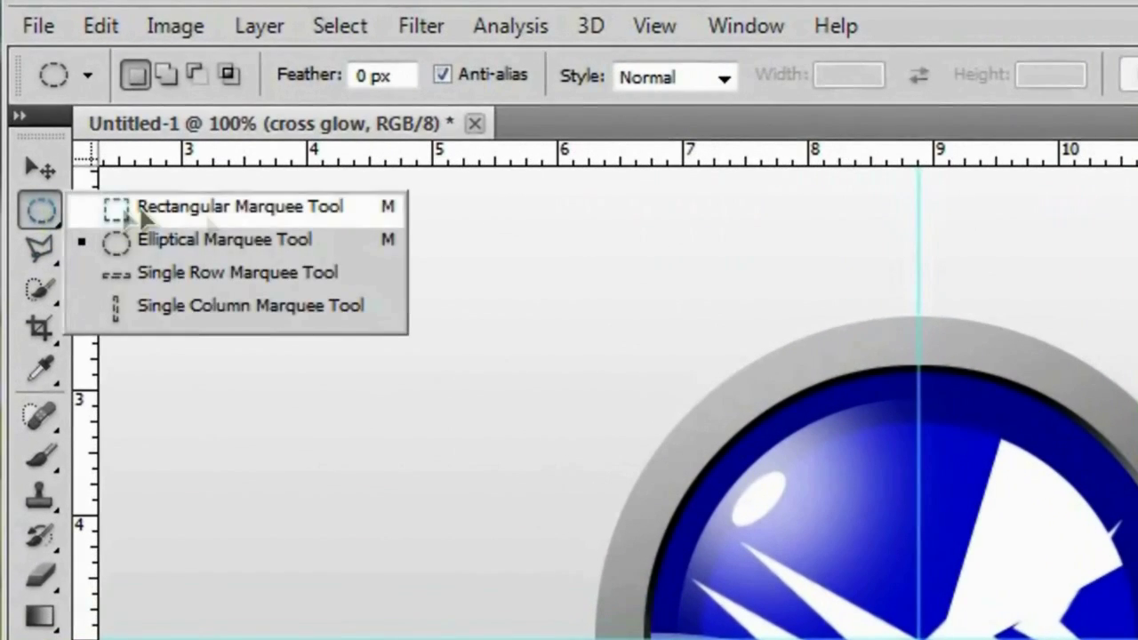
Switch to the Elliptical Marquee Tool and select its Feather field
left_click(316, 237)
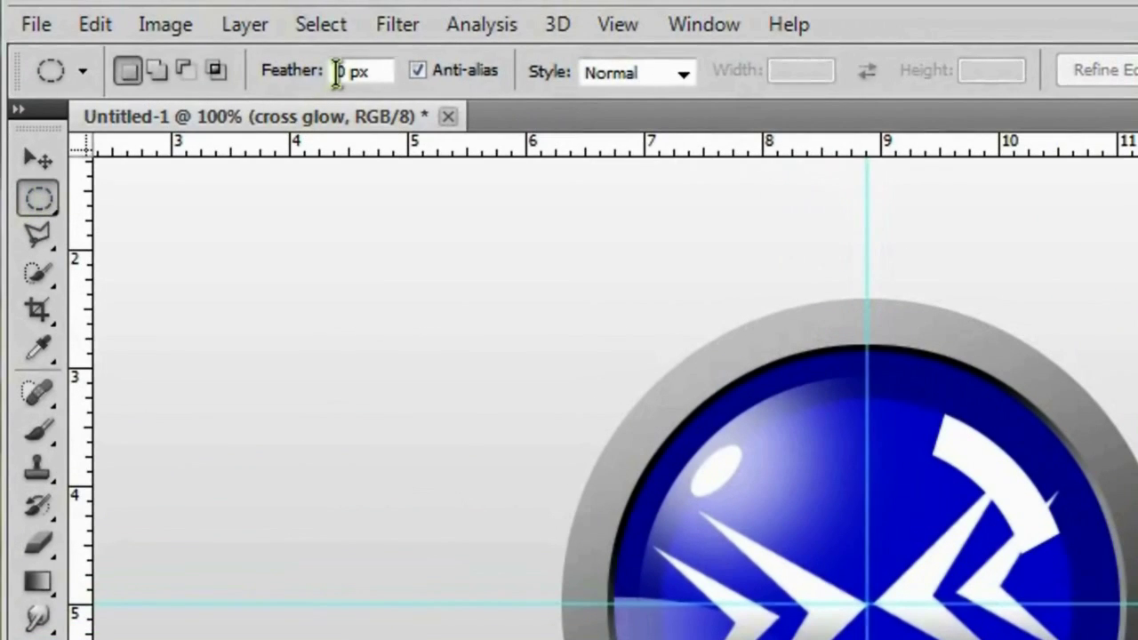
left_click(337, 72)
Enter a 30 px feather for the elliptical marquee selection
type("3")
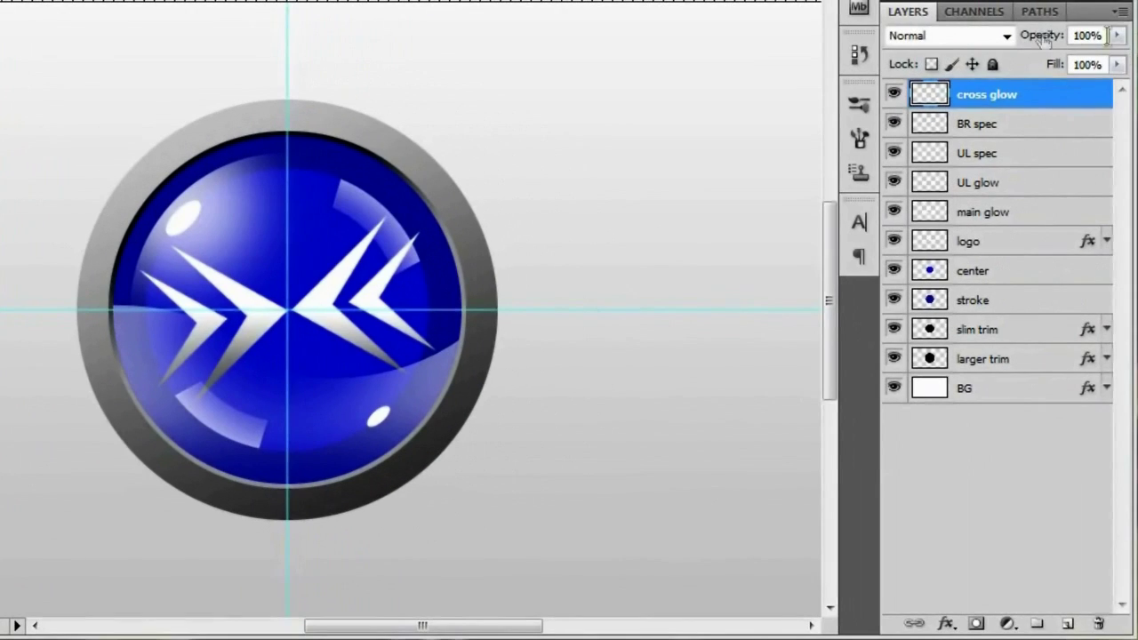
Set cross glow opacity to 85% and rotate it about 5° clockwise
left_click_drag(1081, 30, 1031, 41)
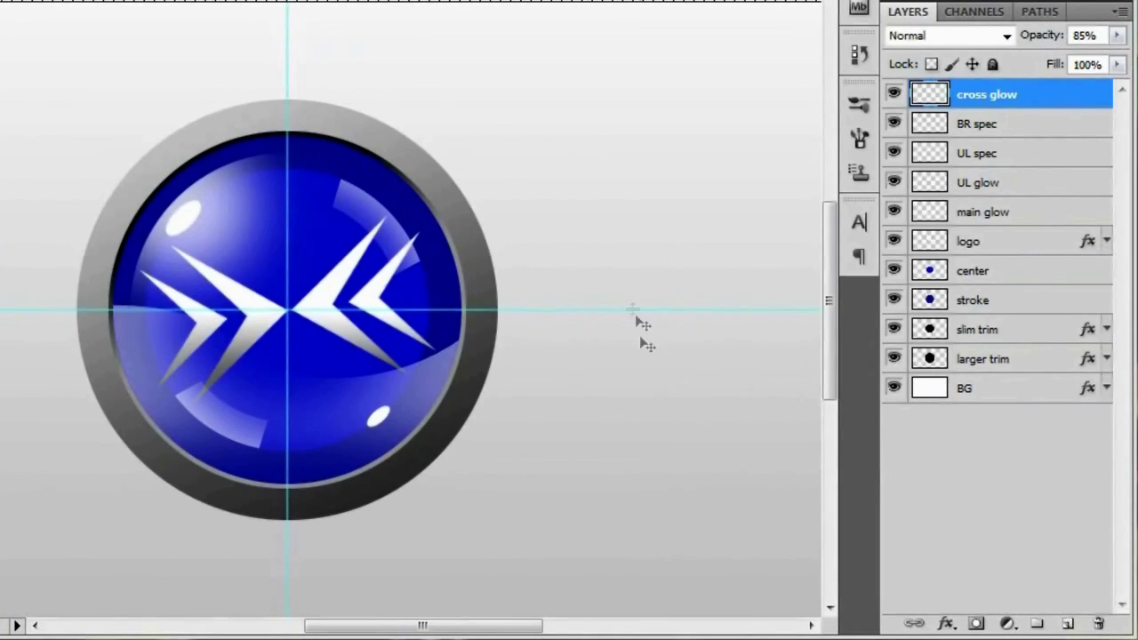
key("ctrl+t")
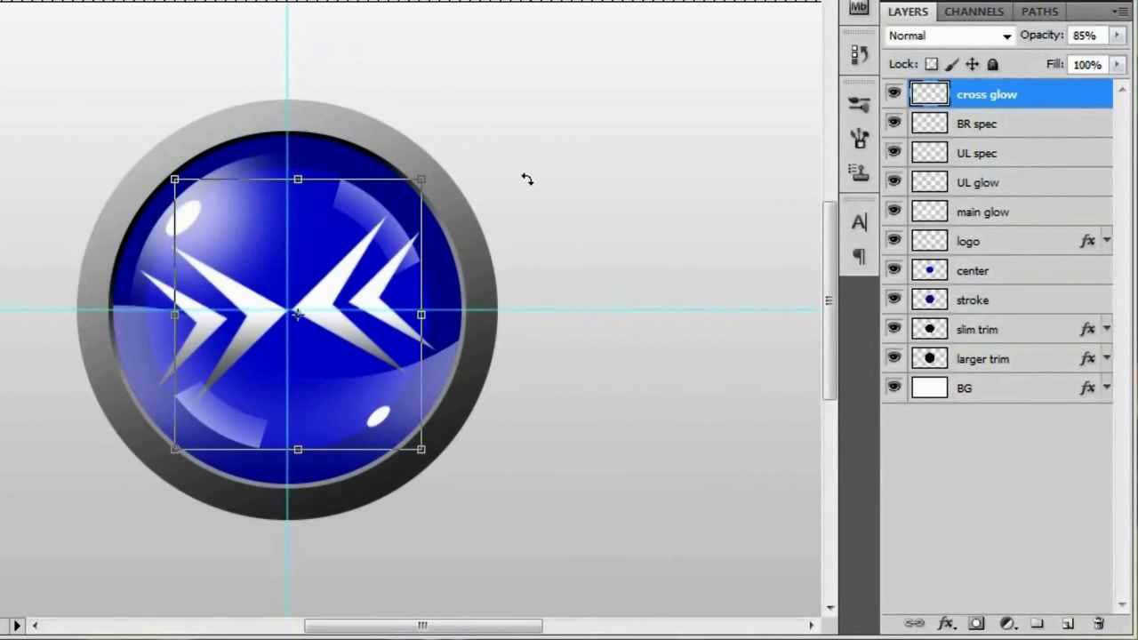
left_click_drag(487, 148, 515, 173)
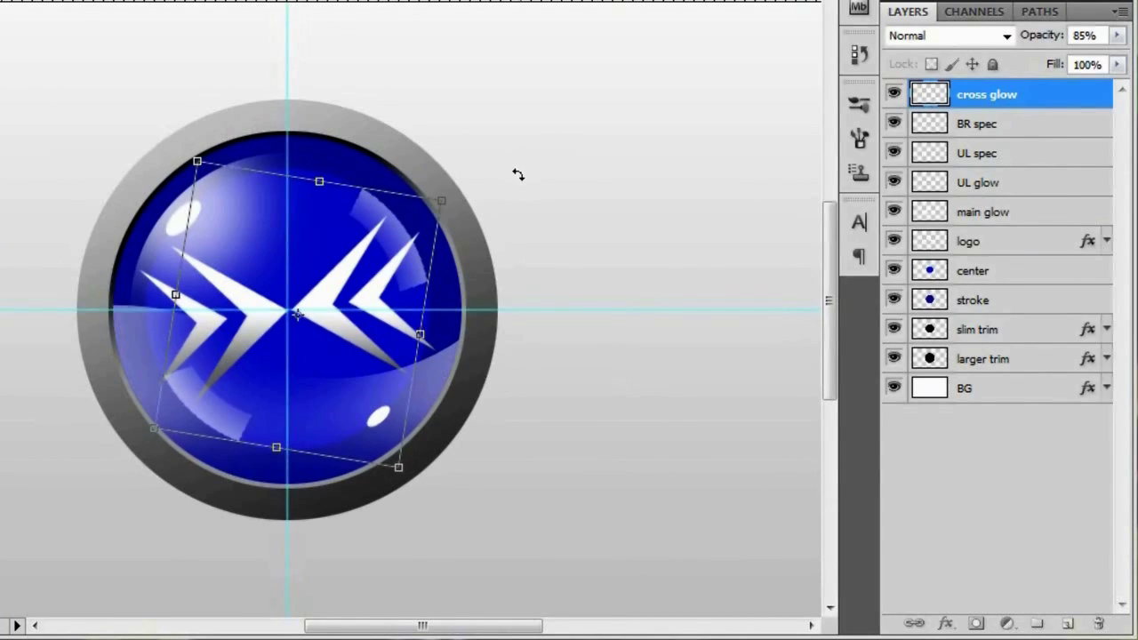
key("Return")
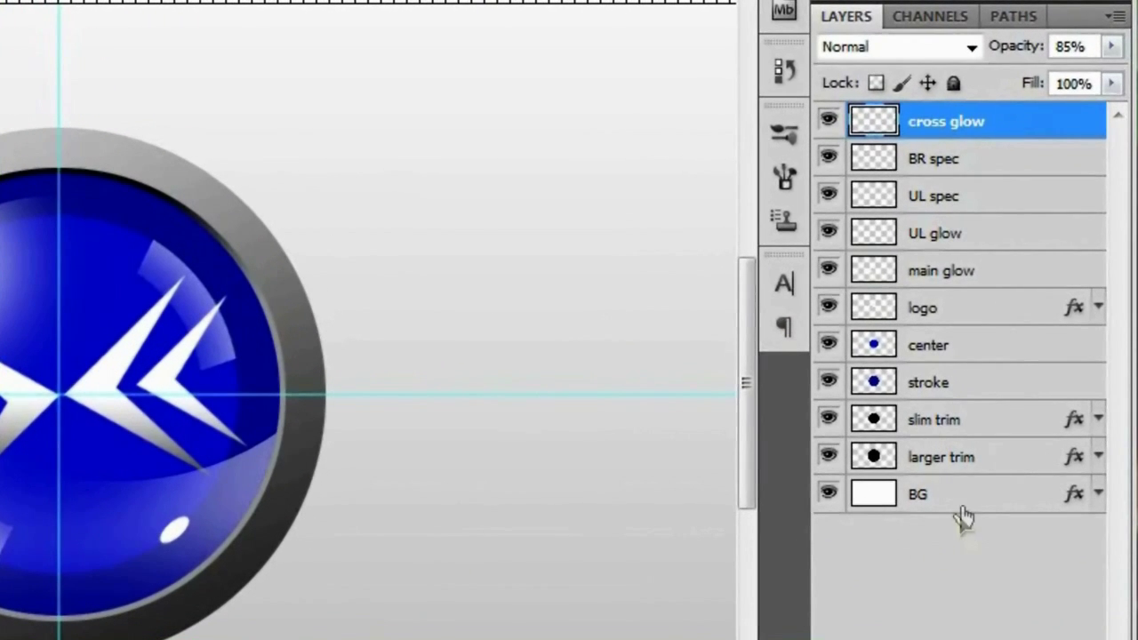
Group the layers from cross glow down to larger trim into a group named 'Button'
left_click(995, 457, "shift")
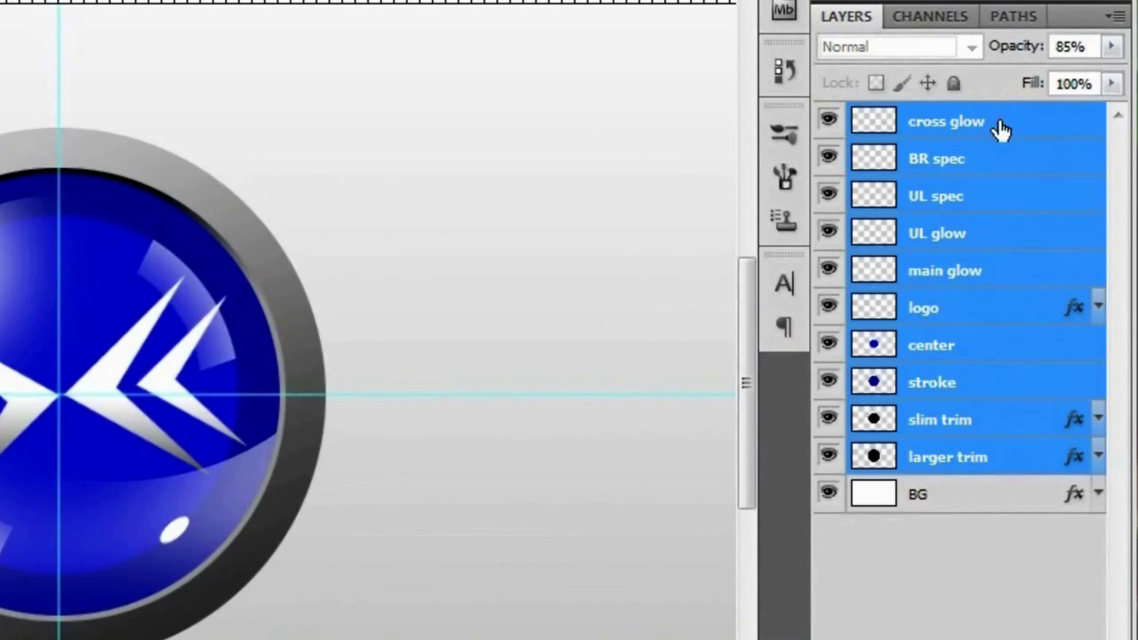
left_click(1000, 129)
left_click(990, 470, "shift")
key("ctrl+g")
double_click(949, 120)
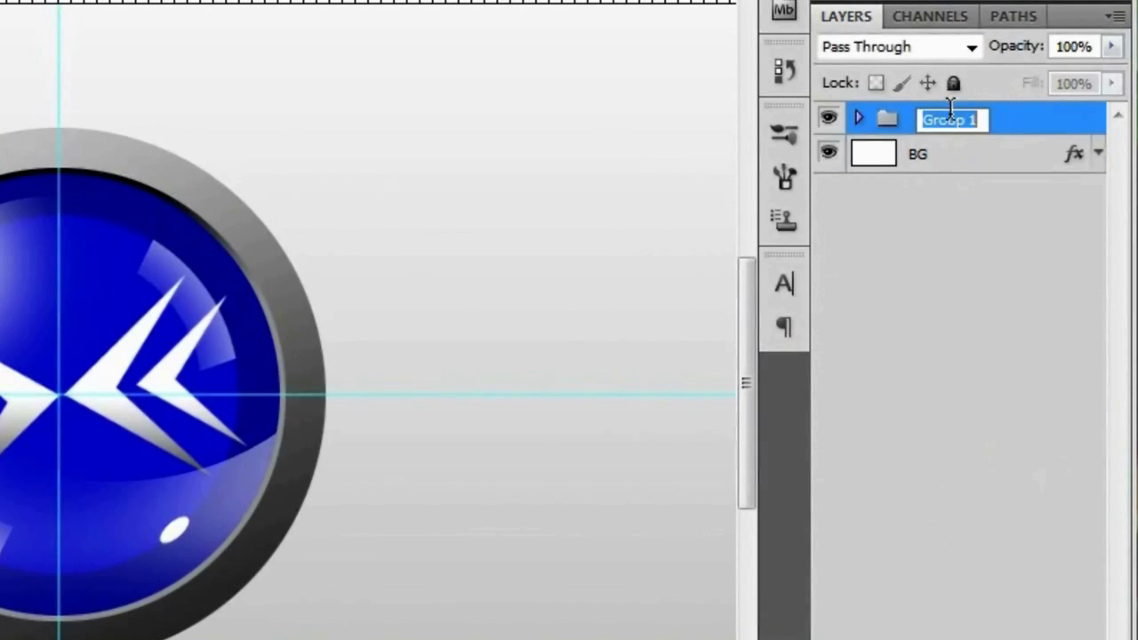
type("Button")
key("Return")
right_click(951, 123)
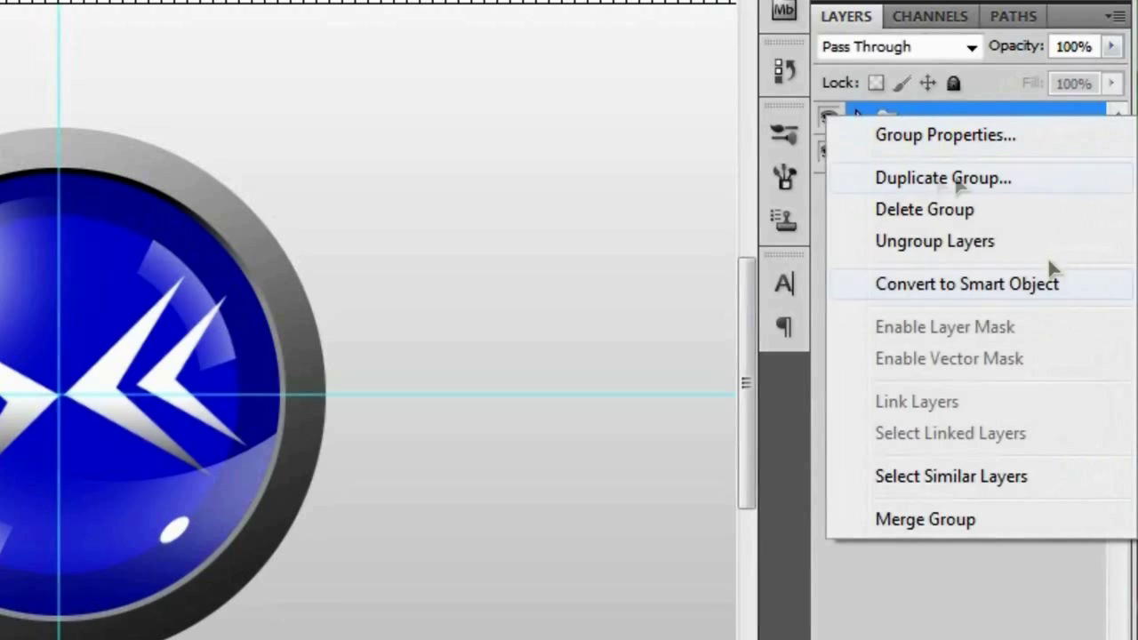
Duplicate the Button group, move the copy below it, and merge it into one layer
left_click(1045, 182)
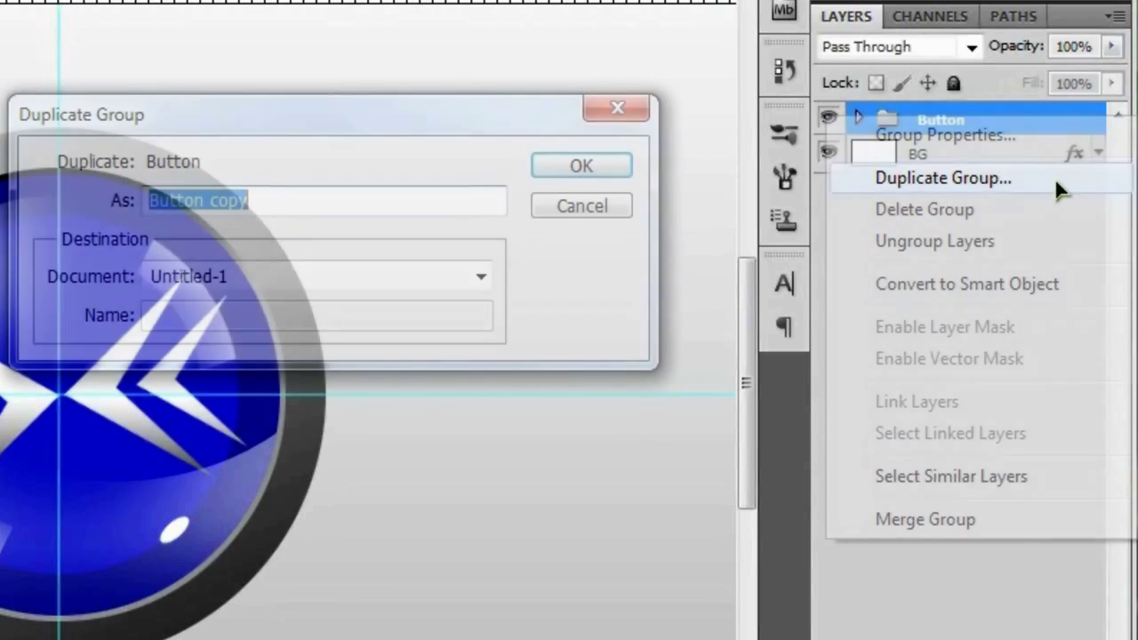
left_click(585, 178)
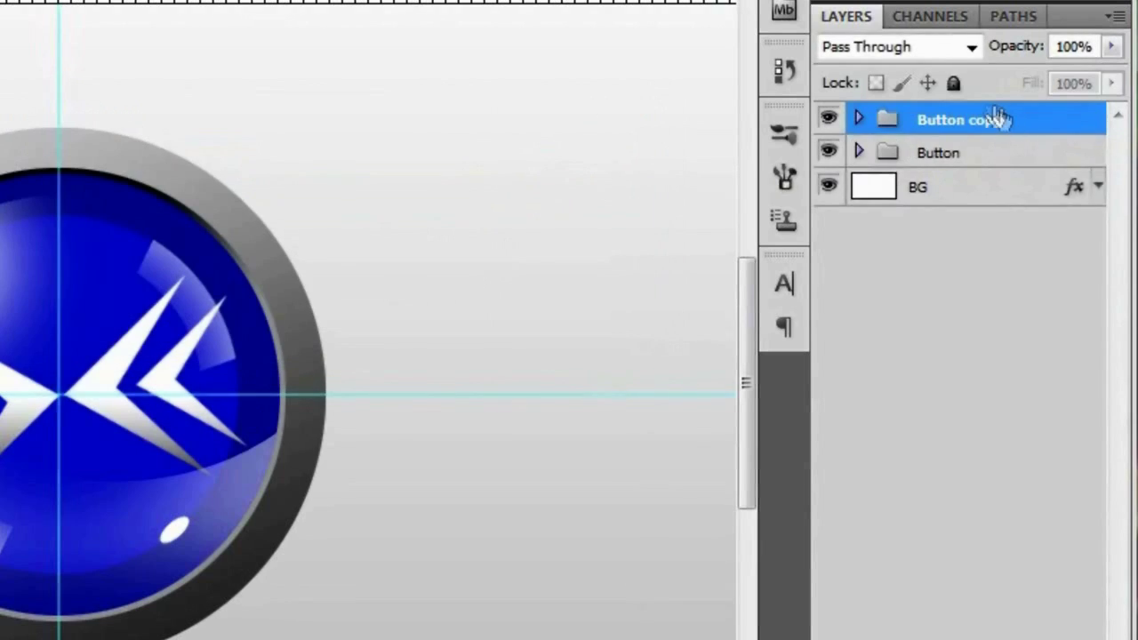
left_click_drag(998, 116, 969, 161)
right_click(969, 162)
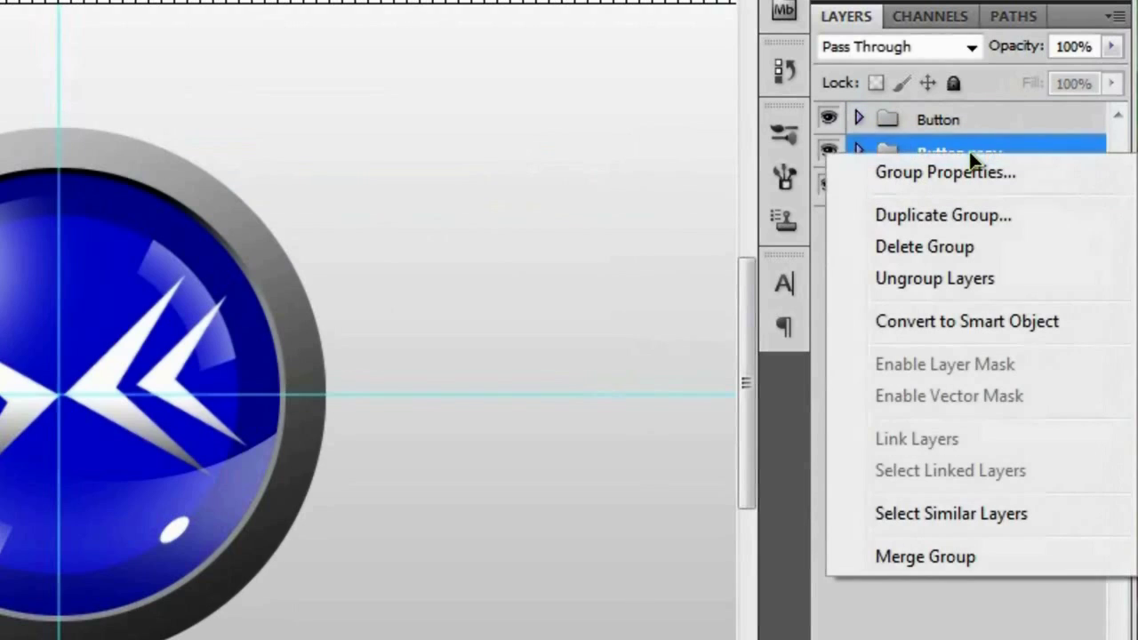
left_click(993, 556)
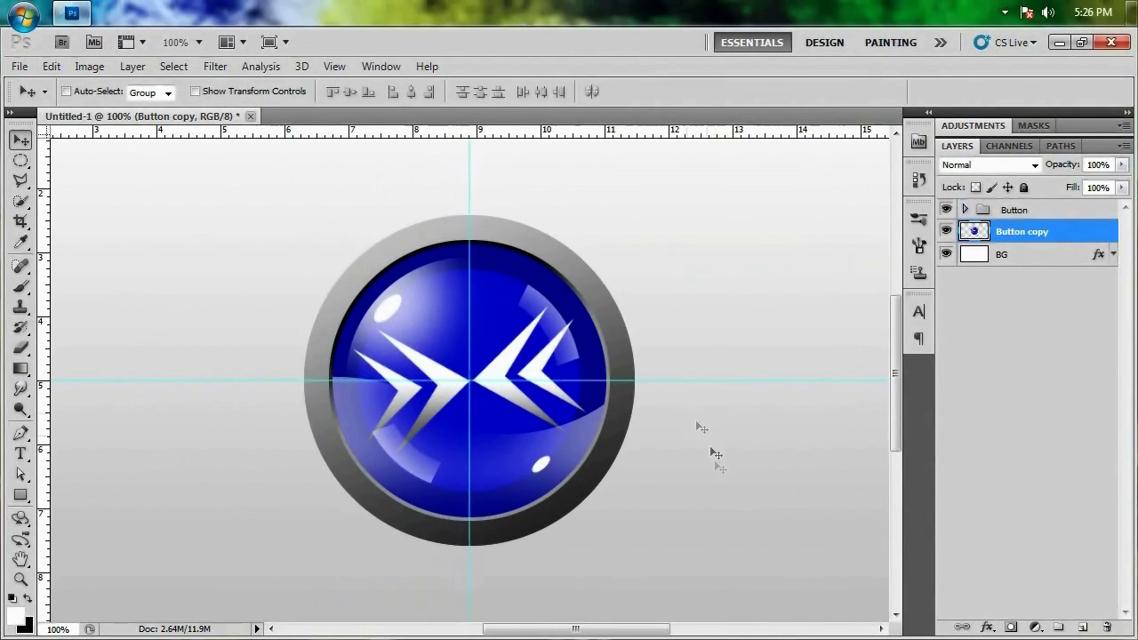
key("ctrl+t")
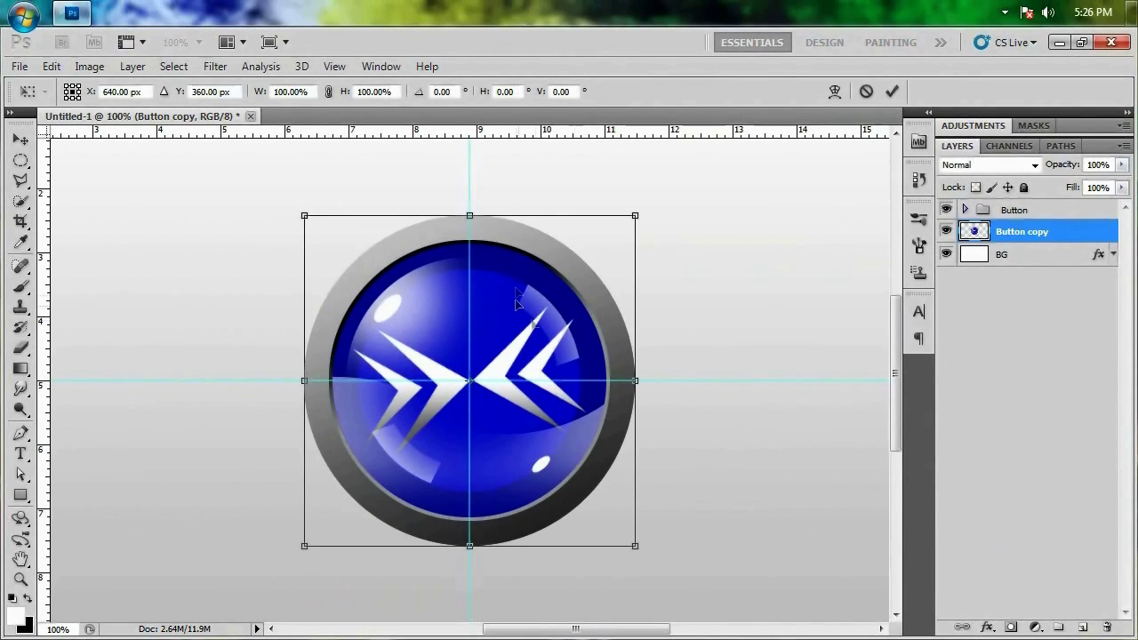
Flip the Button copy vertically and move it directly below the button as a mirrored reflection
right_click(534, 304)
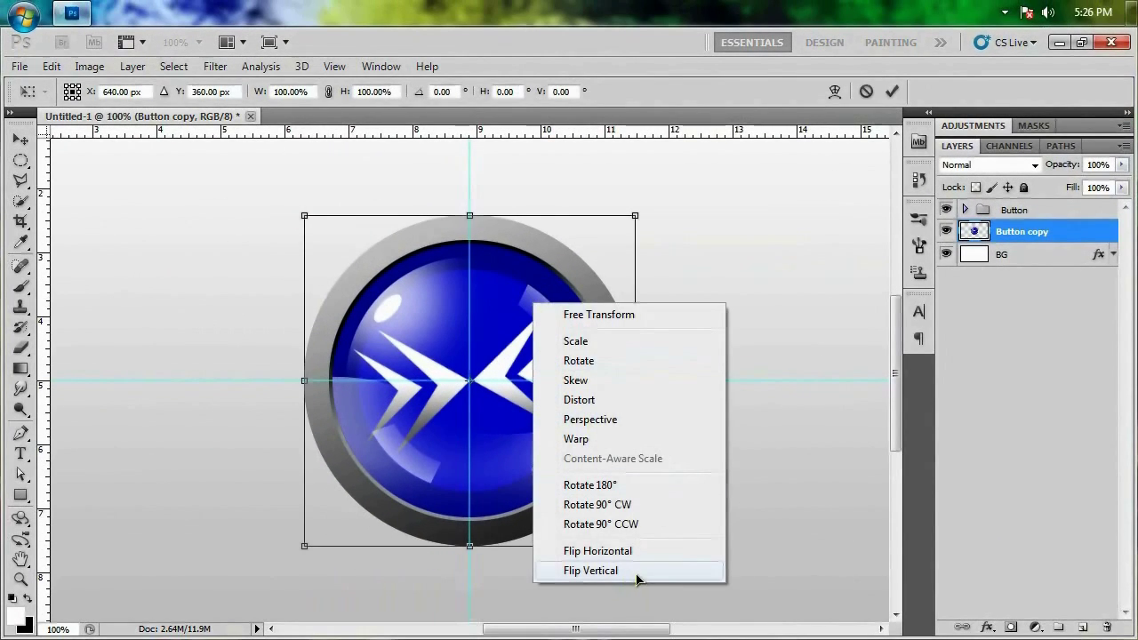
left_click(637, 575)
key("Return")
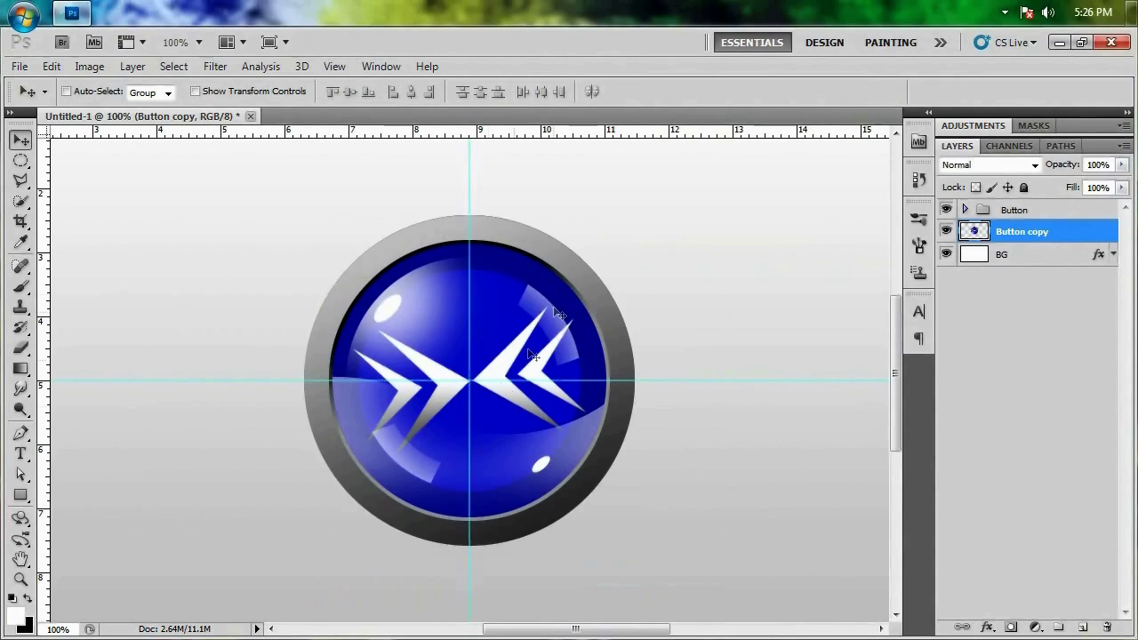
left_click_drag(532, 354, 531, 584)
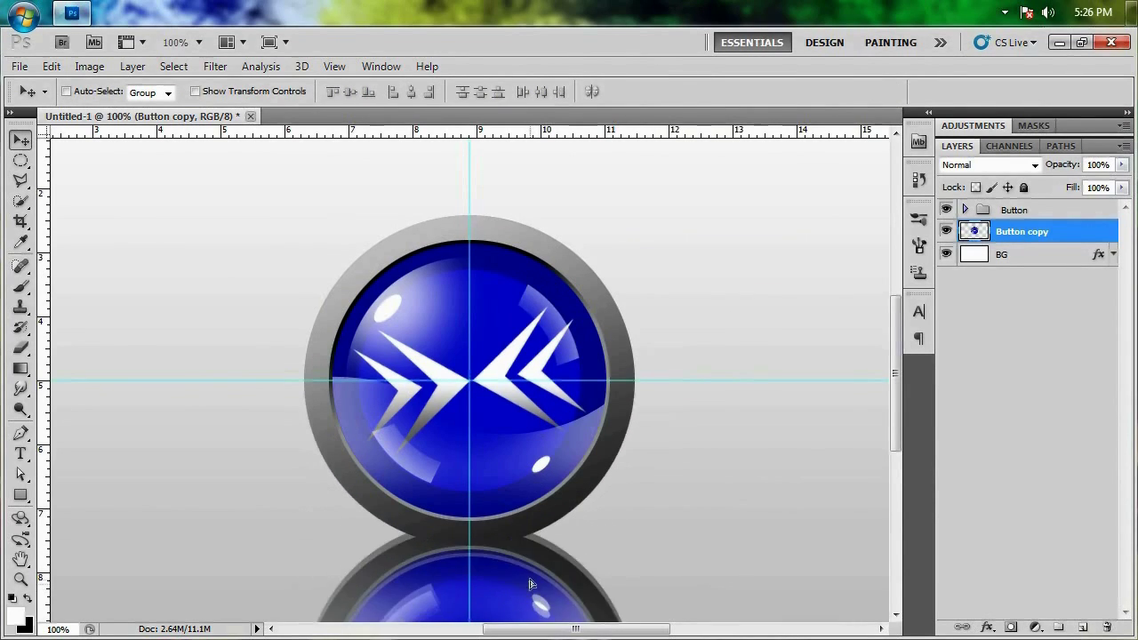
scroll(531, 584, "down", 1)
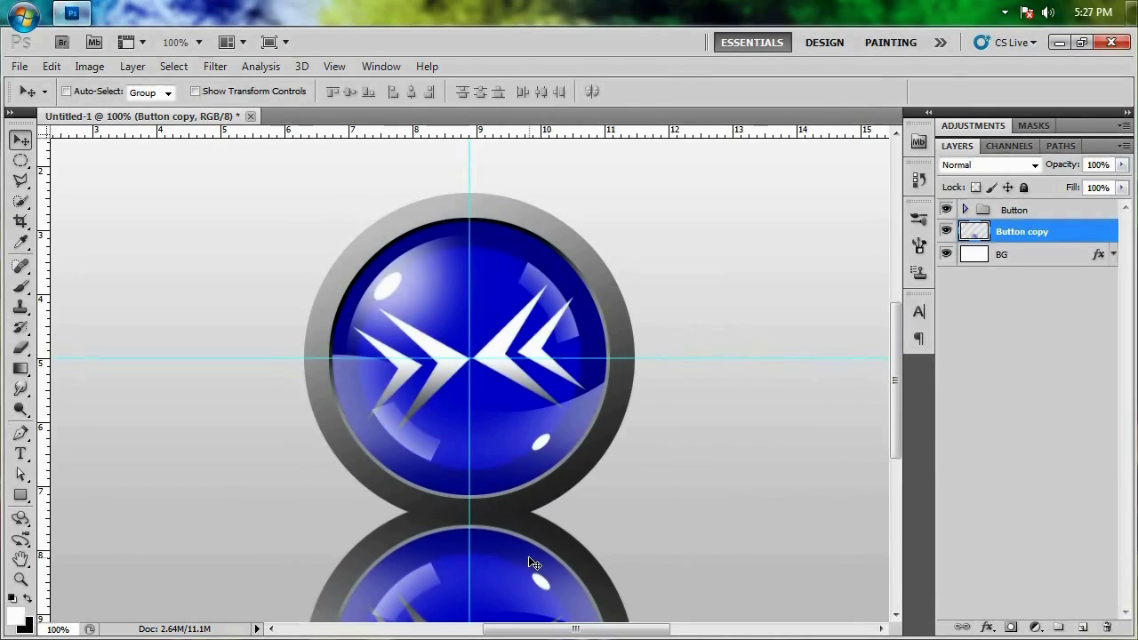
key("ctrl+0")
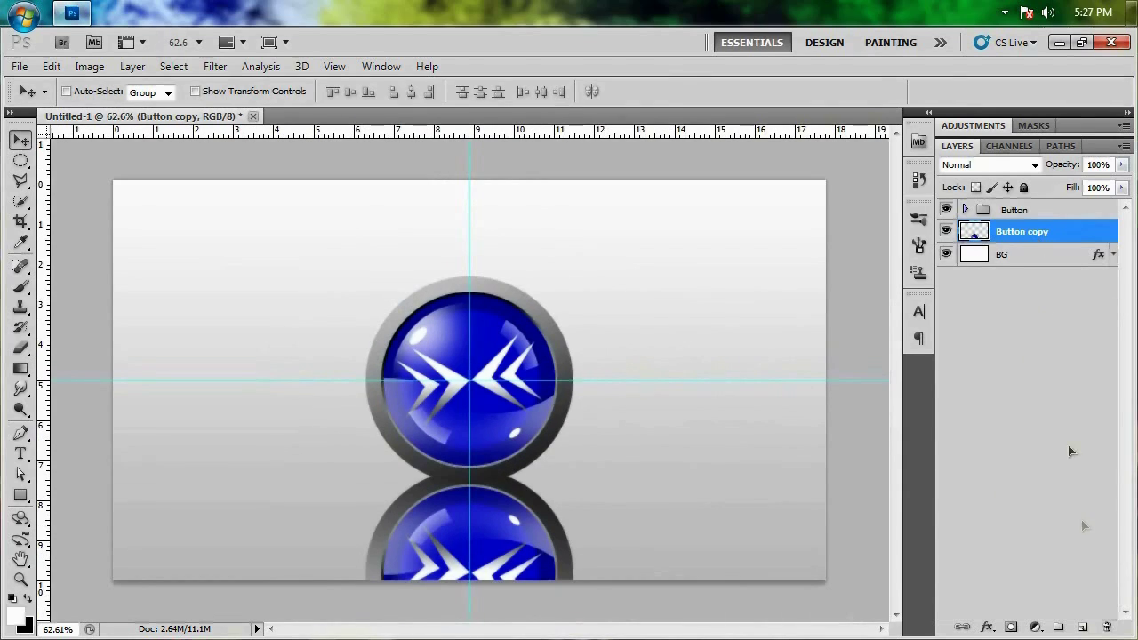
Add a layer mask to Button copy with a black-to-white gradient fading the reflection downward
left_click(1011, 626)
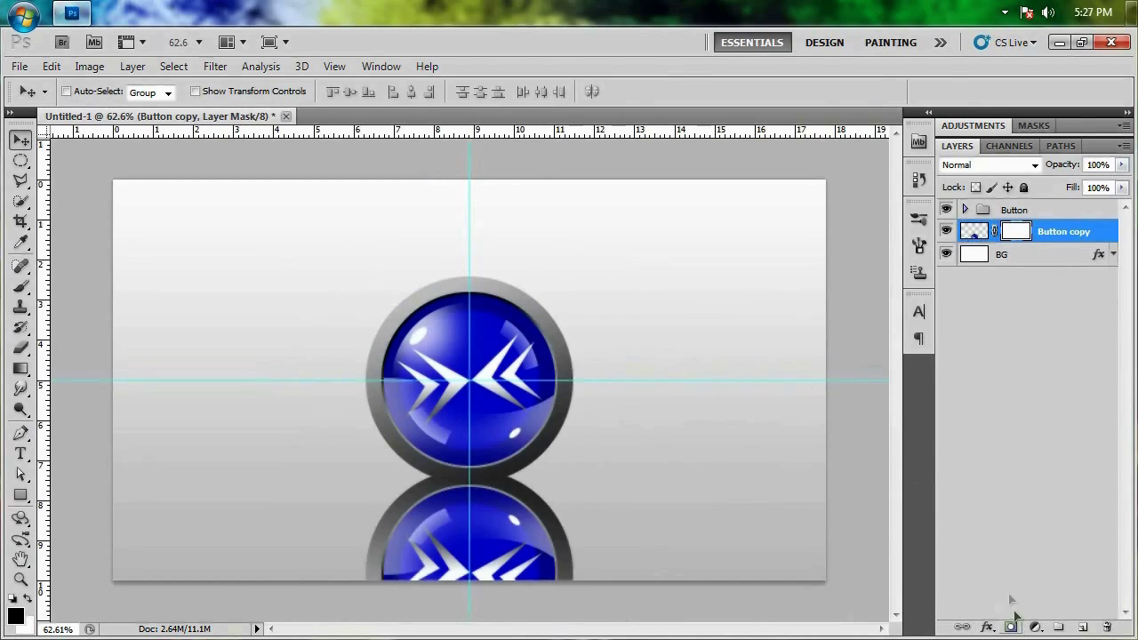
key("g")
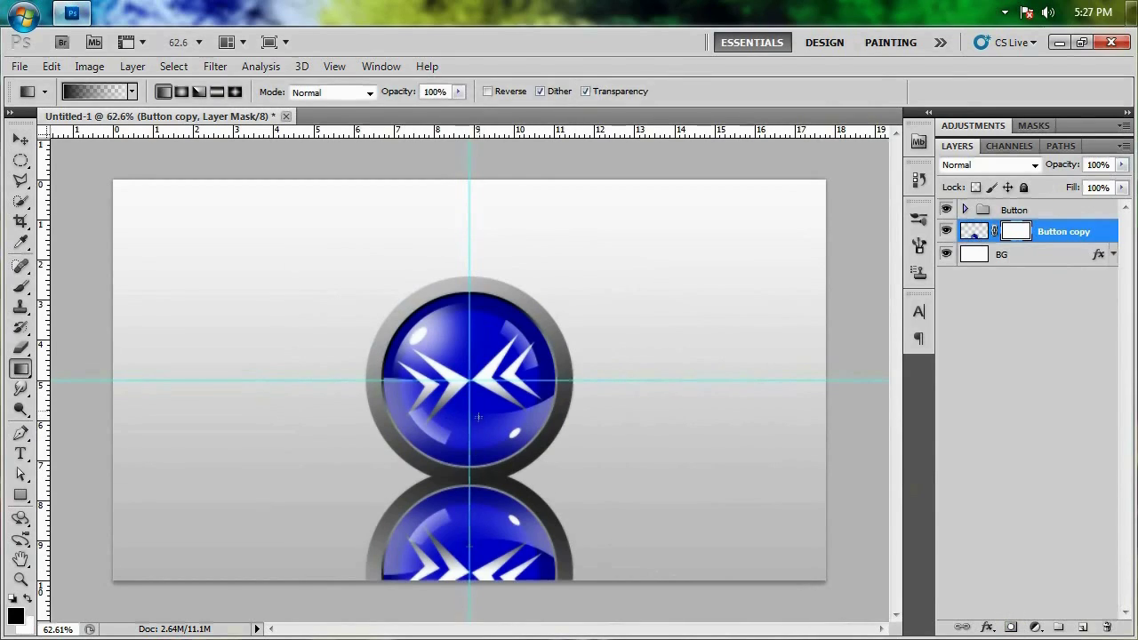
left_click_drag(476, 551, 476, 415)
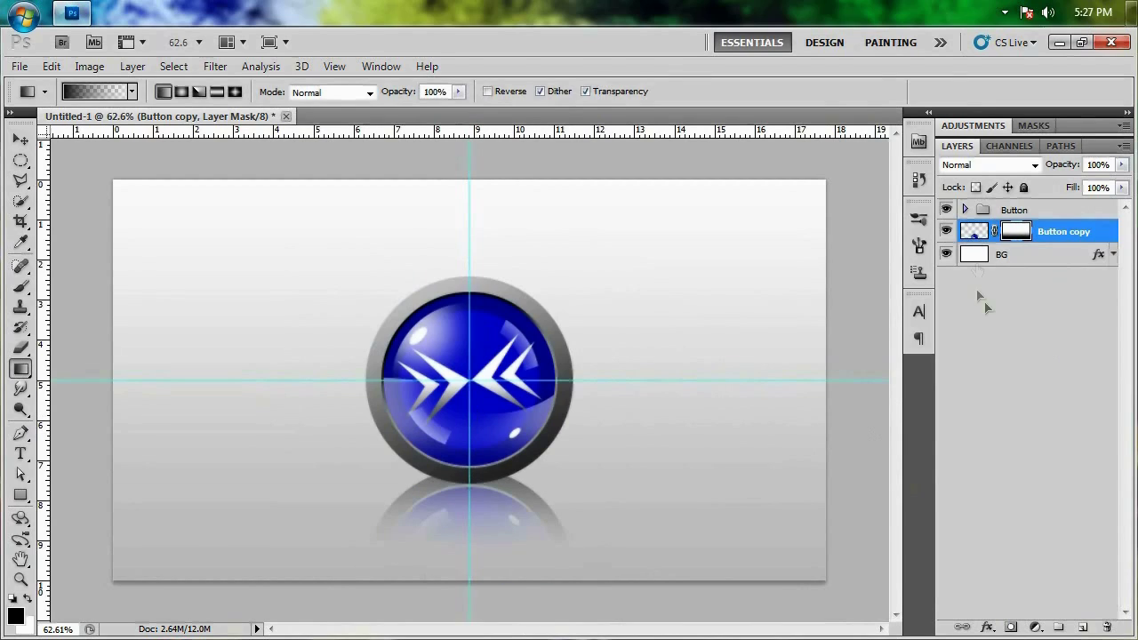
Create an empty Layer 1 above Button copy
left_click(1083, 628)
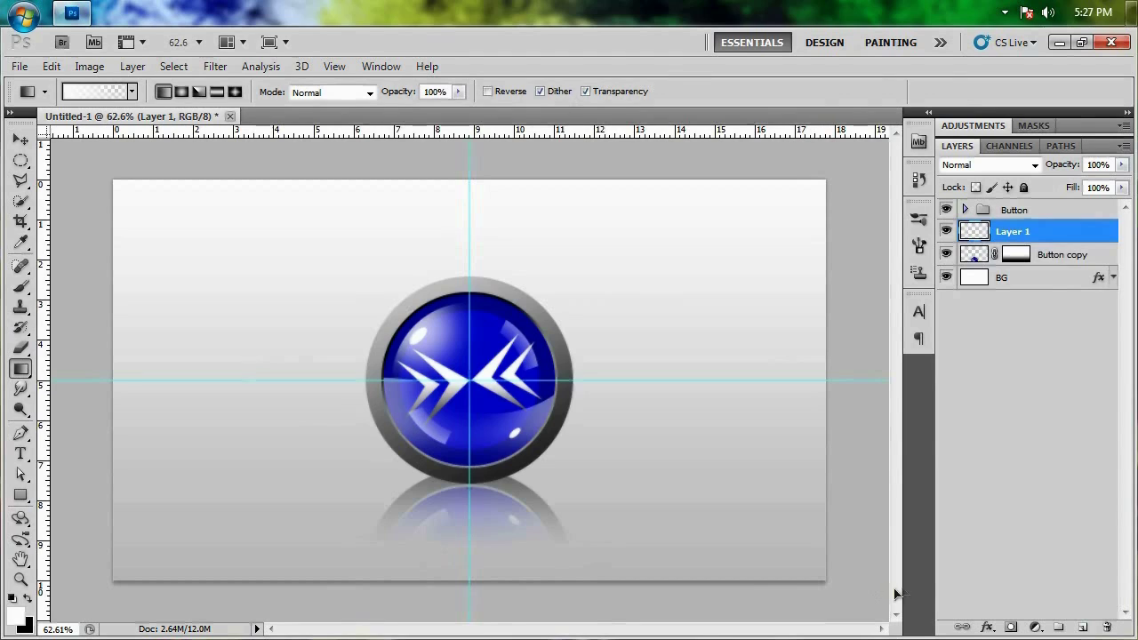
key("m")
key("ctrl+1")
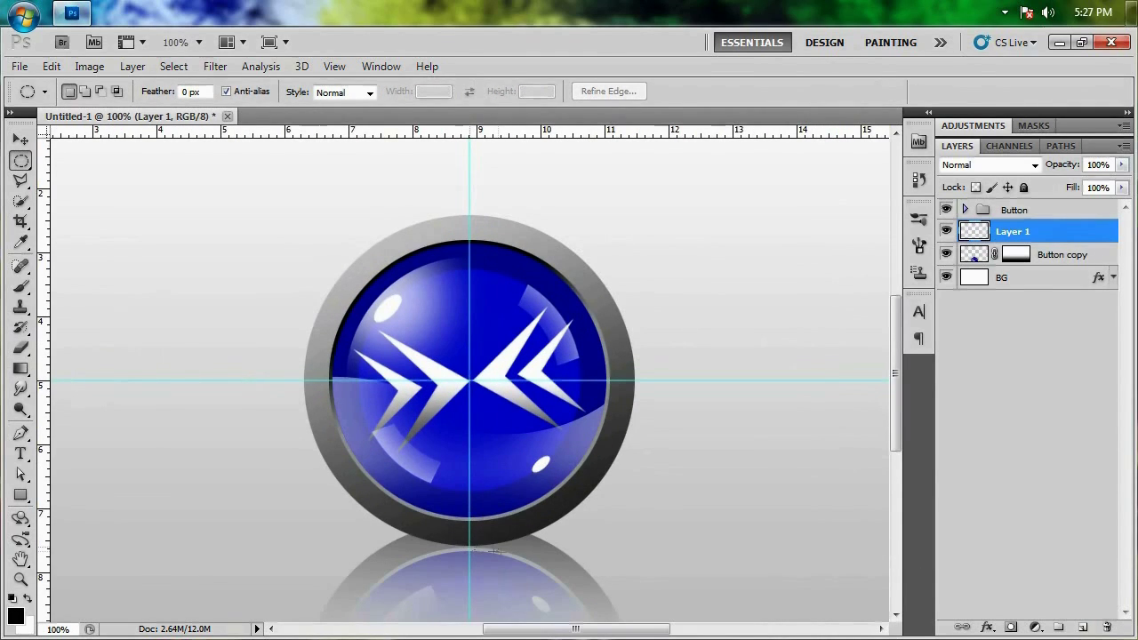
Draw a flat ellipse under the button's base on Layer 1 and fill it black
left_click_drag(549, 570, 540, 562)
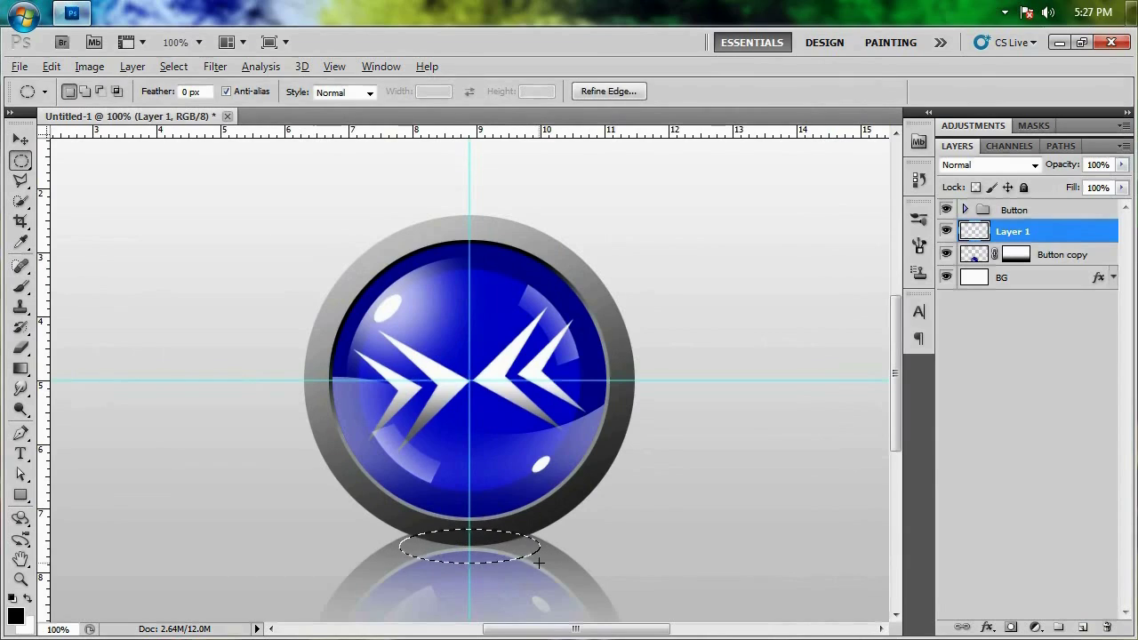
key("alt+BackSpace")
key("ctrl+d")
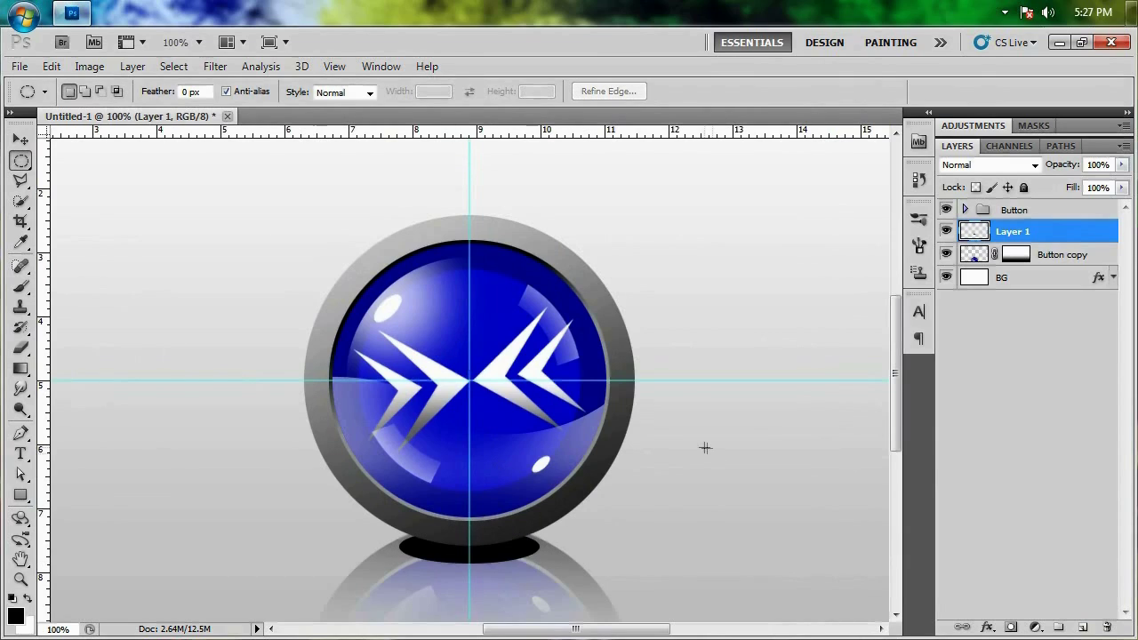
Apply a 10-pixel Gaussian Blur to the black ellipse and set Layer 1 opacity to 90%
key("v")
left_click(215, 66)
mouse_move(261, 231)
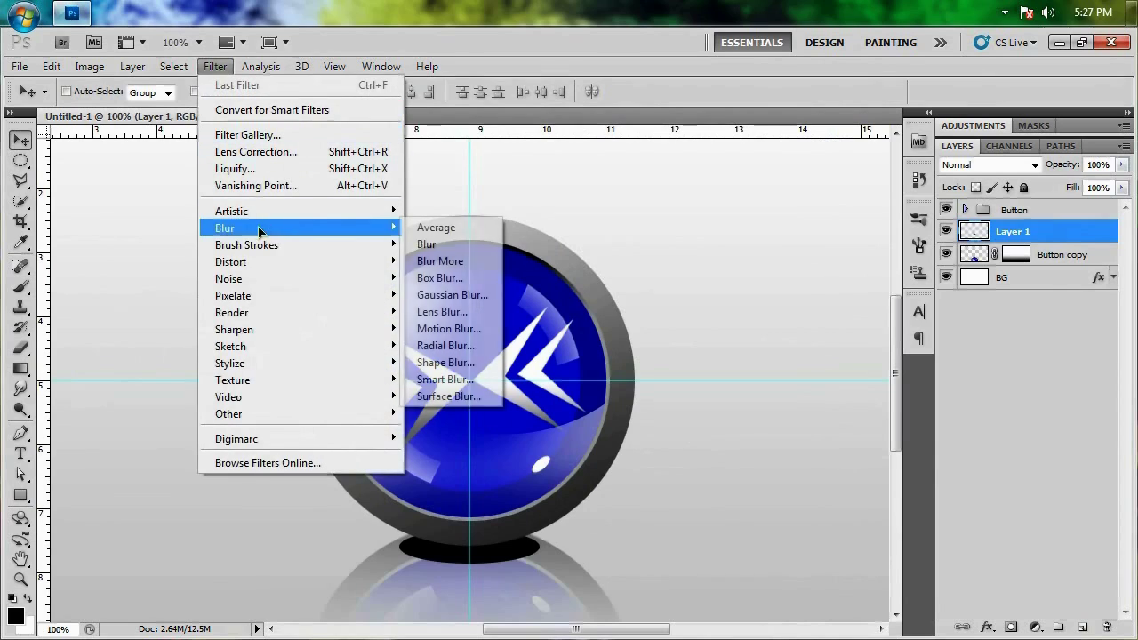
left_click(467, 294)
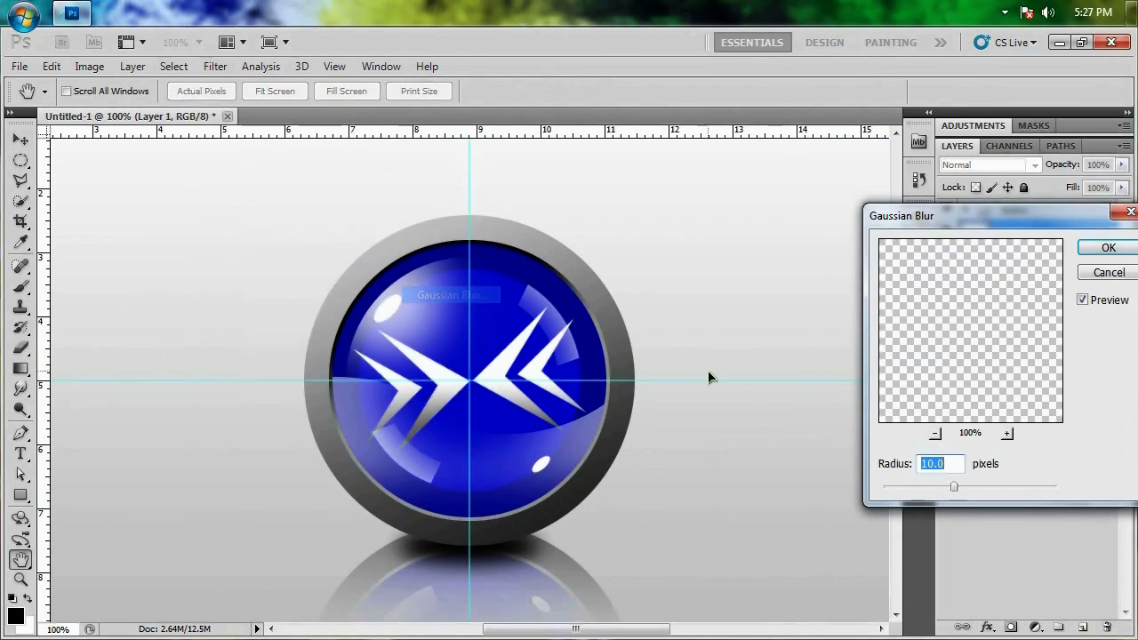
left_click(1108, 250)
left_click_drag(1065, 167, 1053, 167)
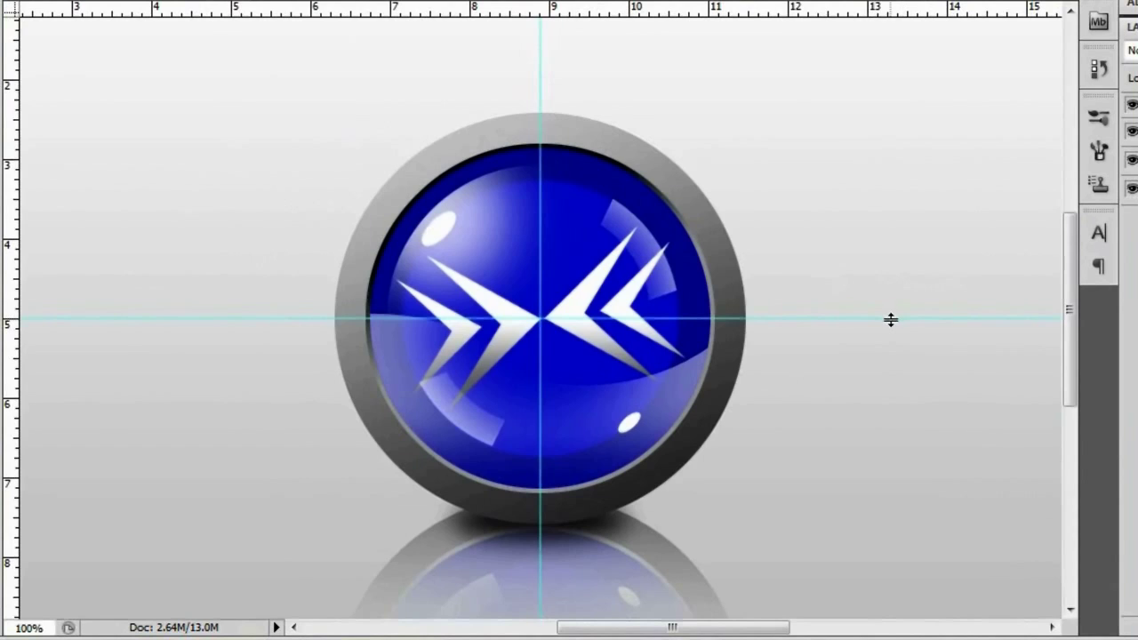
Remove the horizontal and vertical guides by dragging them back onto the rulers
left_click_drag(889, 318, 813, 5)
left_click_drag(542, 79, 16, 215)
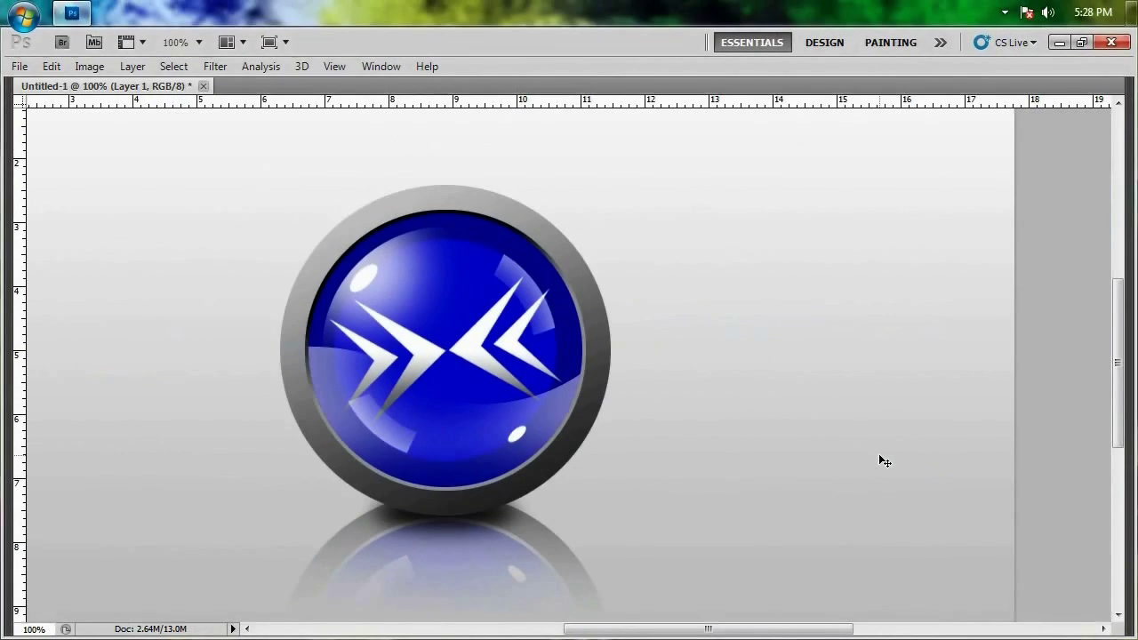
key("ctrl+0")
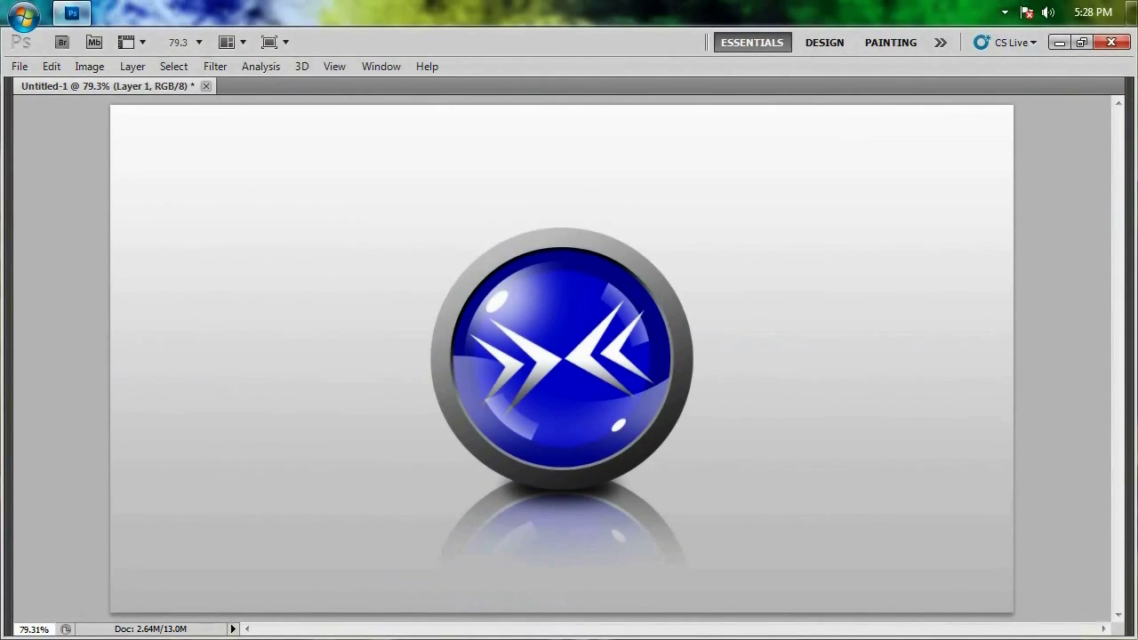